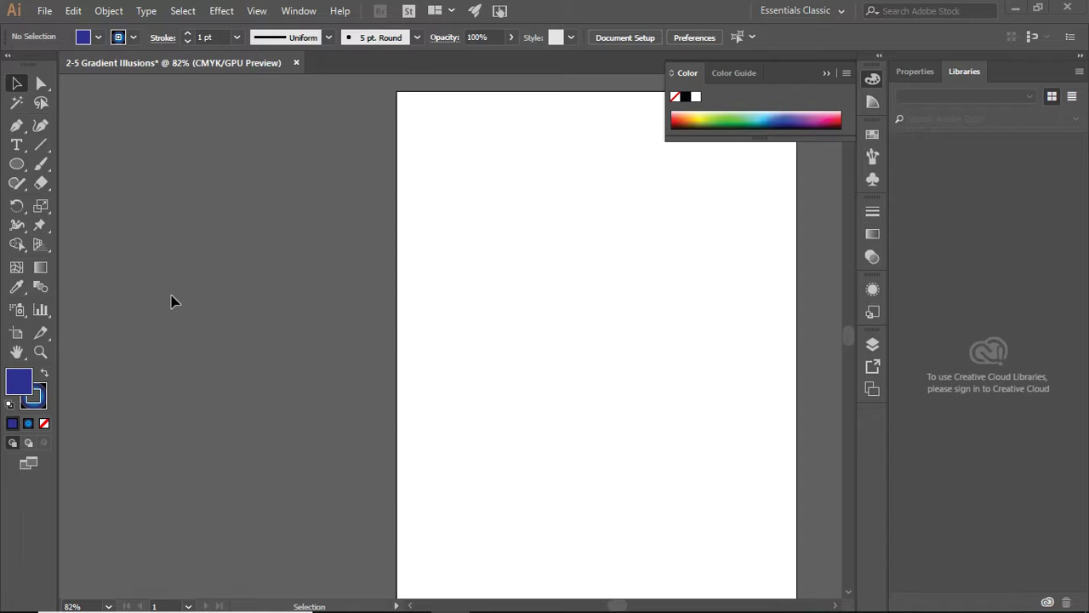
- Choose the Ellipse tool to begin drawing a circle on the artboard
click(18, 167)
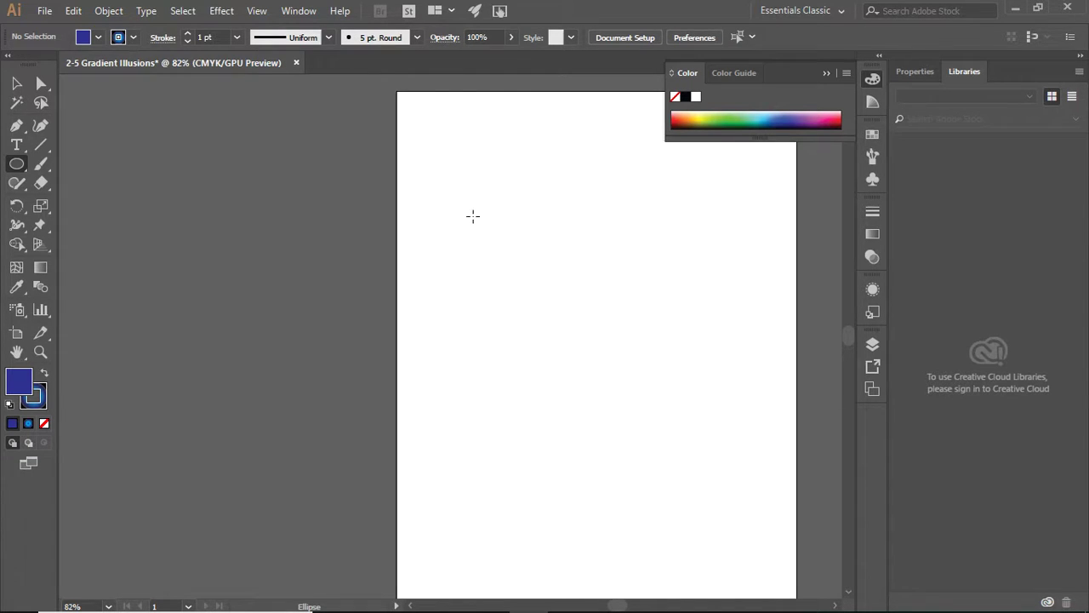
- Draw a blue circle about 3.08 in wide in the artboard's upper left
drag(473, 222, 605, 362)
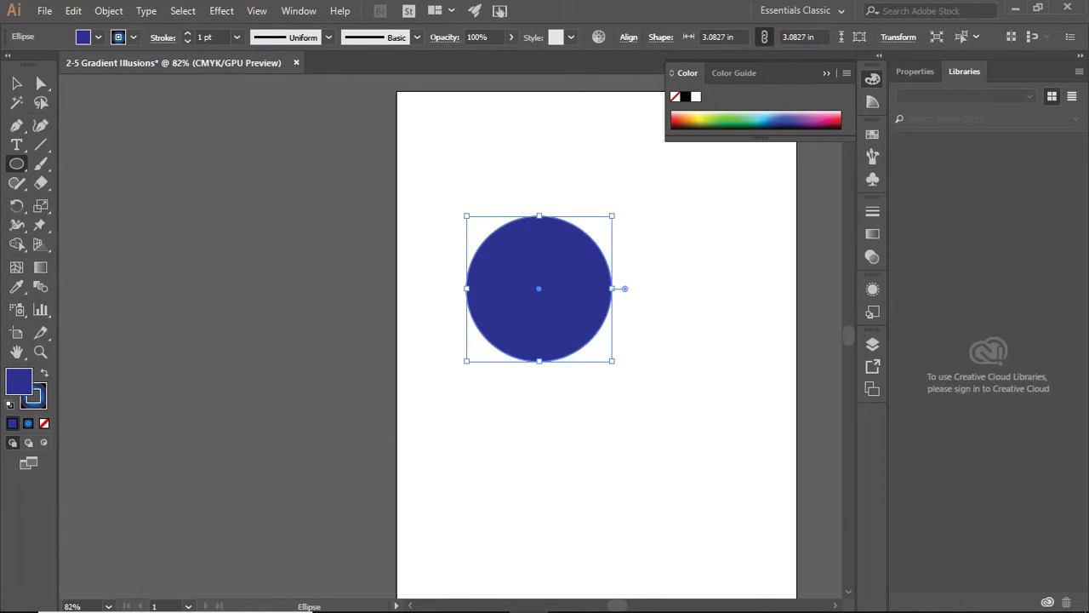
click(16, 83)
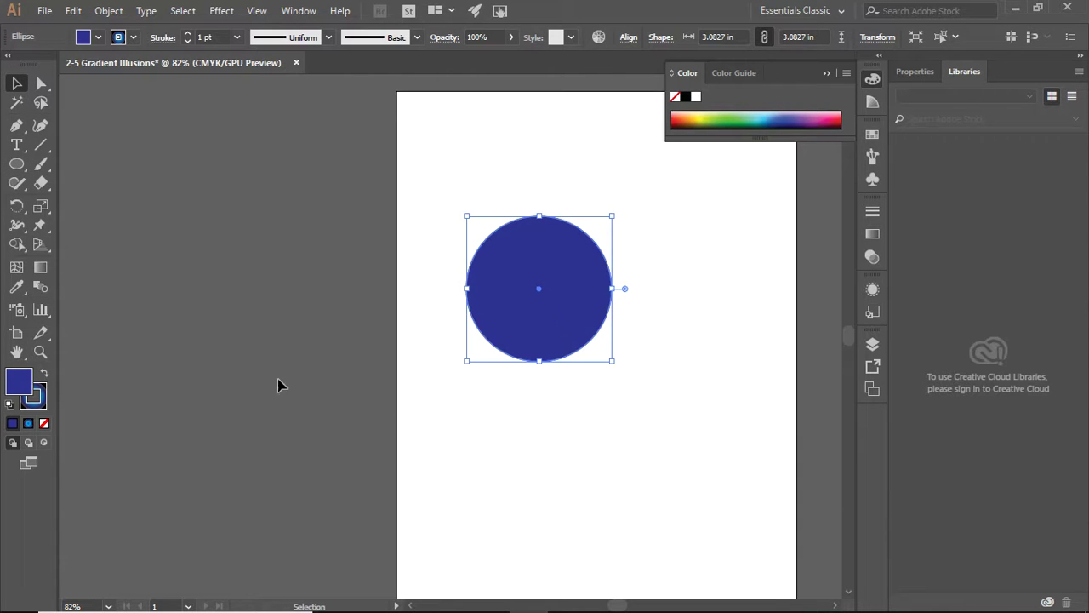
- Give the circle a Radial gradient fill from the Gradient panel
click(41, 270)
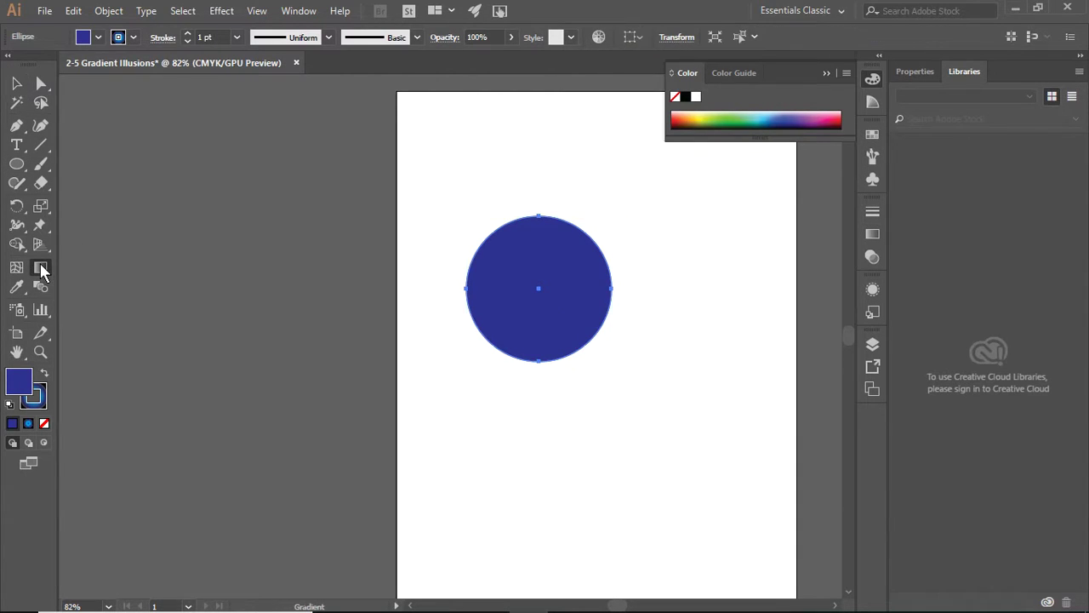
double_click(40, 270)
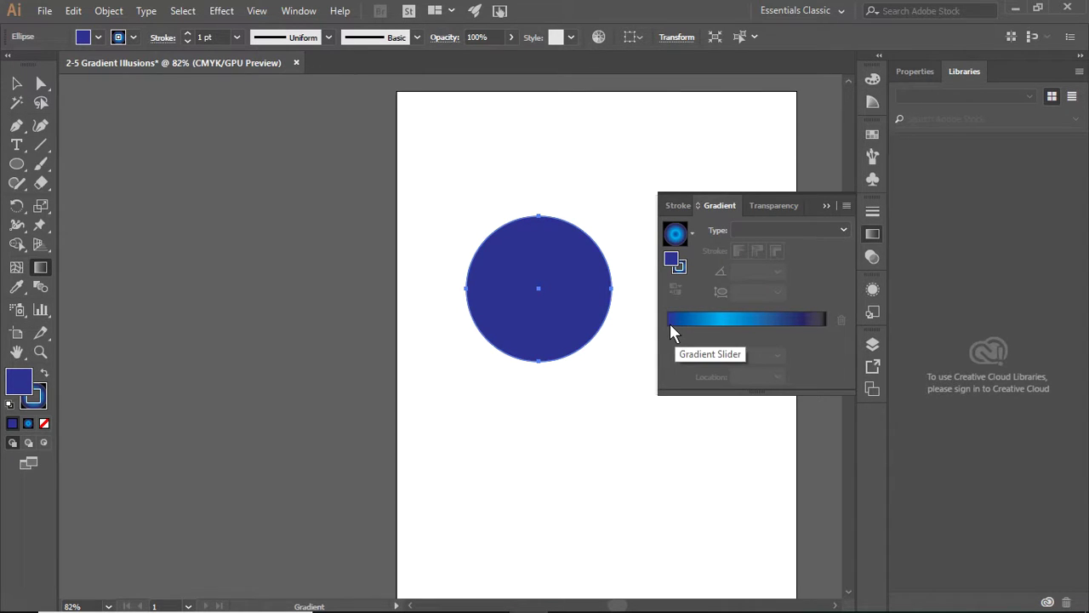
click(774, 230)
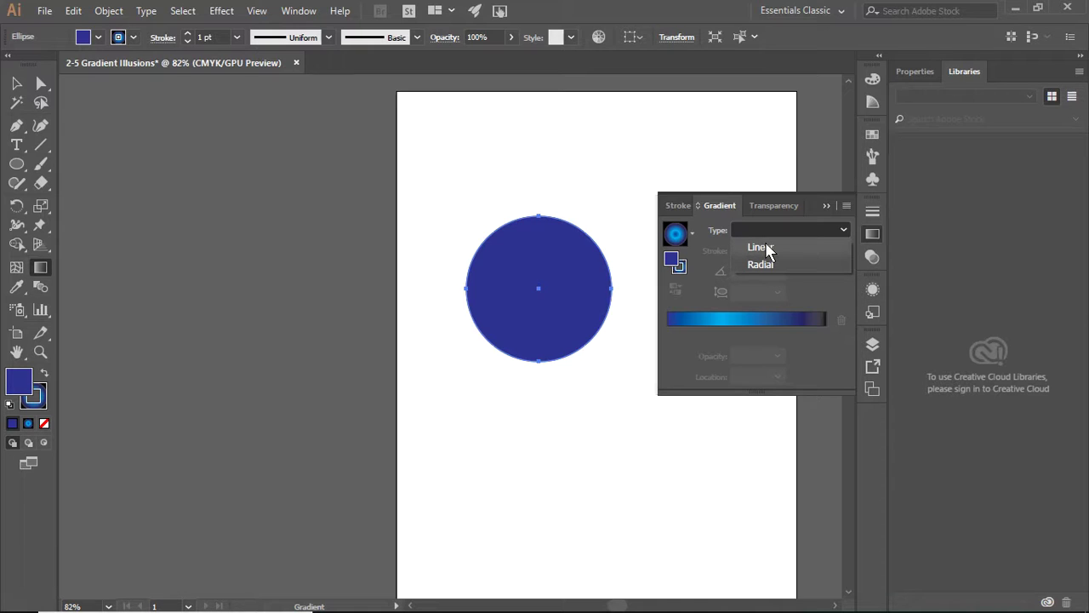
click(777, 264)
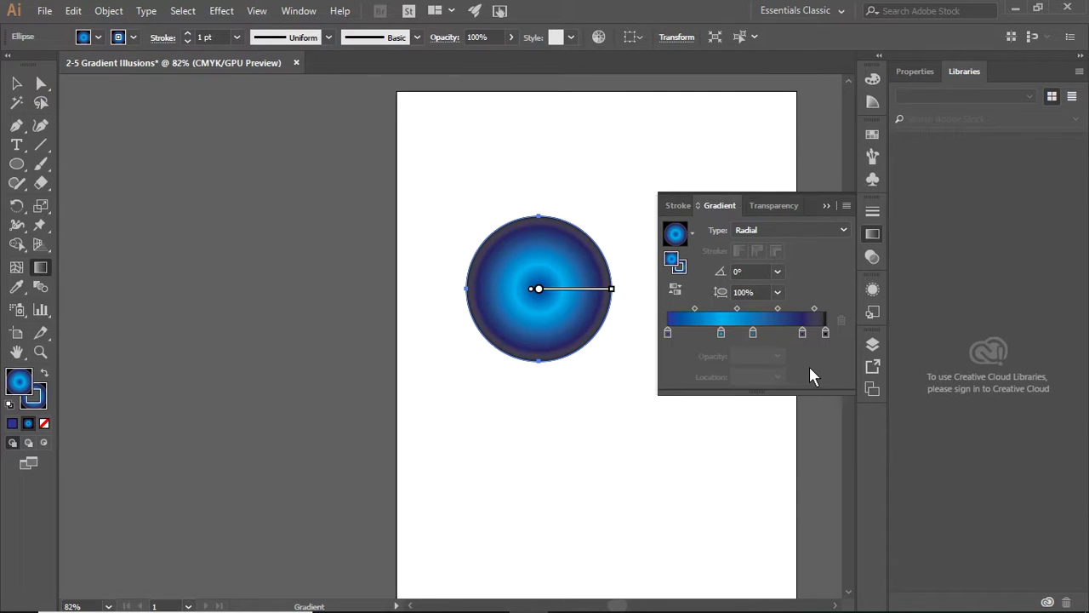
mouse_move(545, 293)
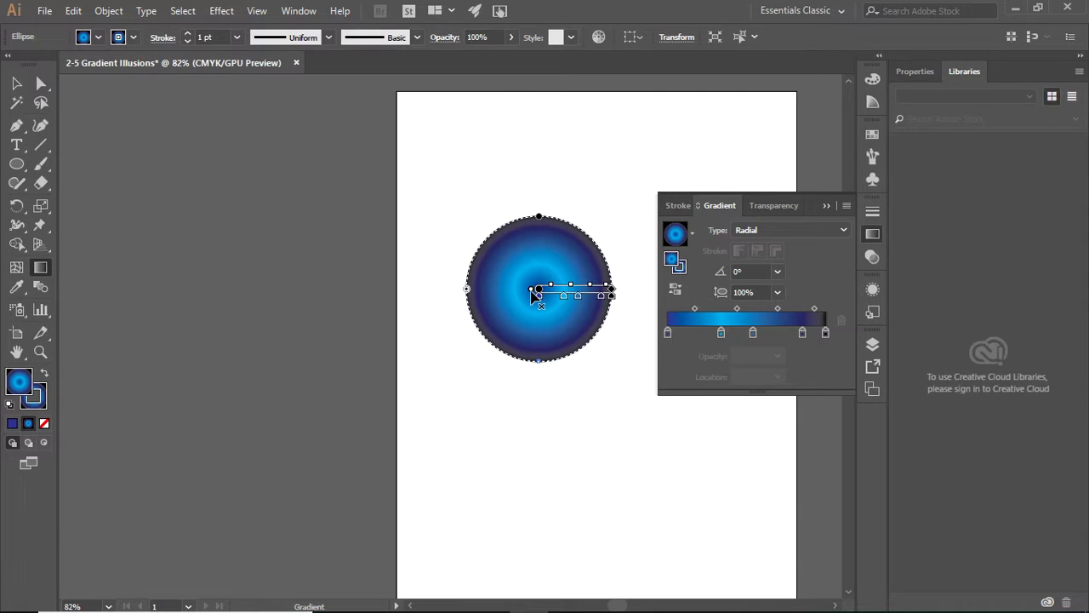
- Aim the radial gradient diagonally so its bright spot starts at the circle's upper left
drag(534, 295, 484, 241)
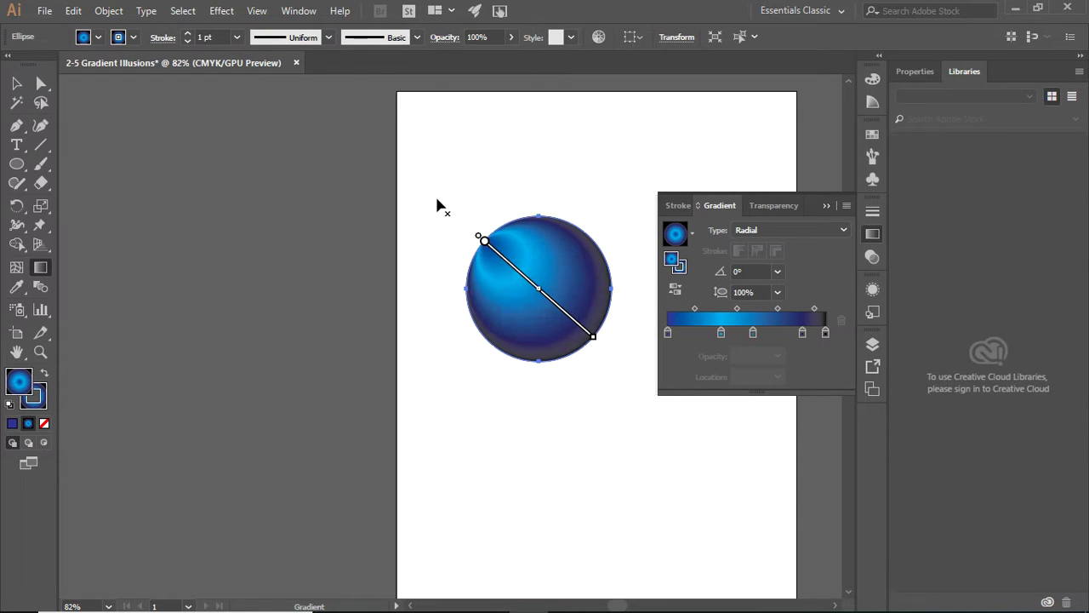
mouse_move(595, 341)
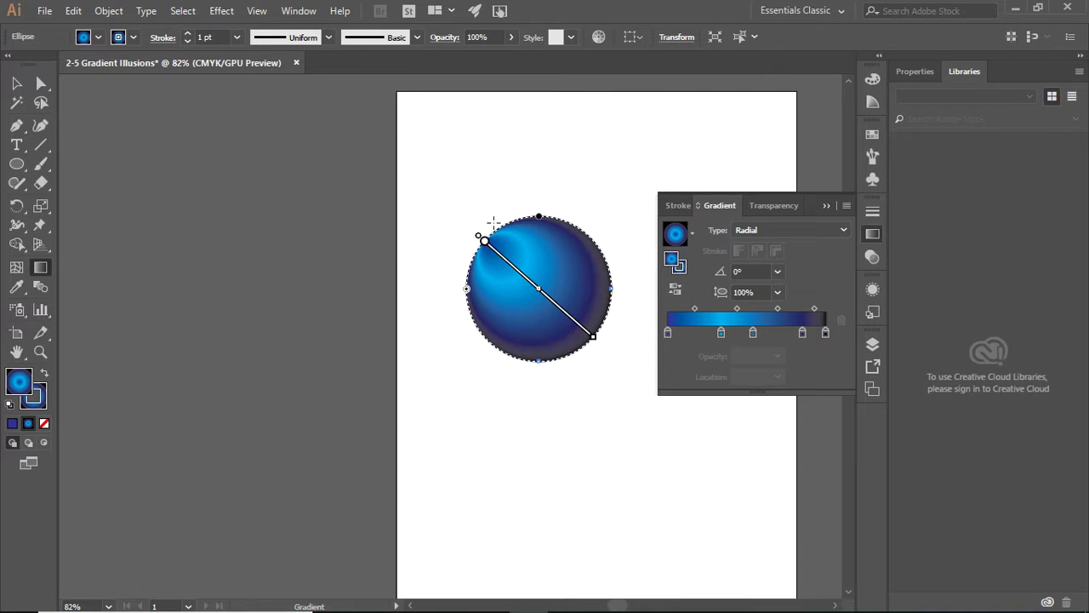
mouse_move(558, 305)
mouse_move(571, 325)
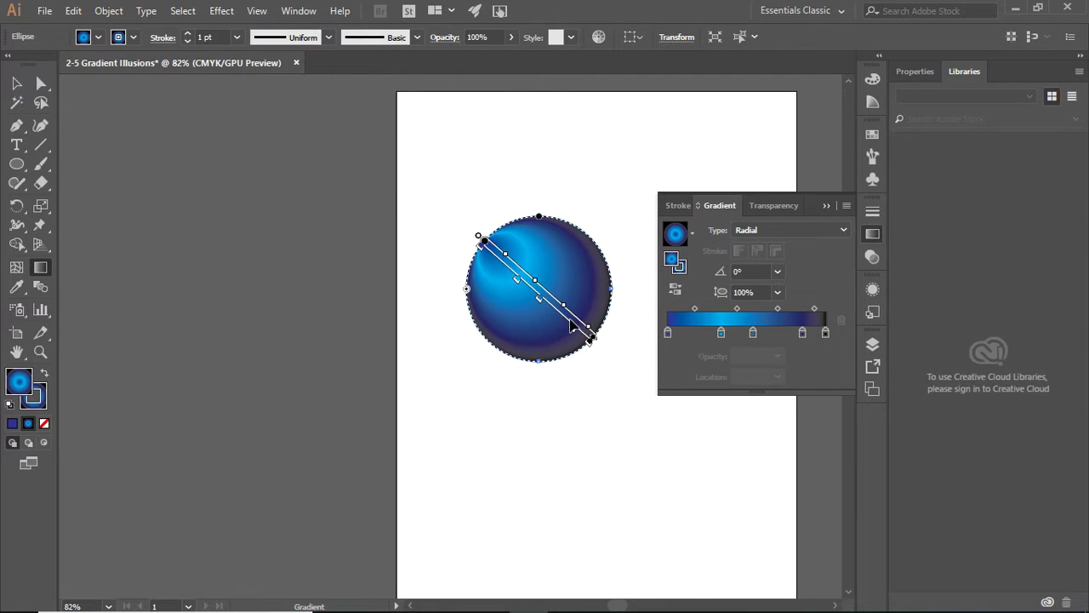
- Set the sphere gradient's first colour stop to White after briefly trying teal
double_click(667, 332)
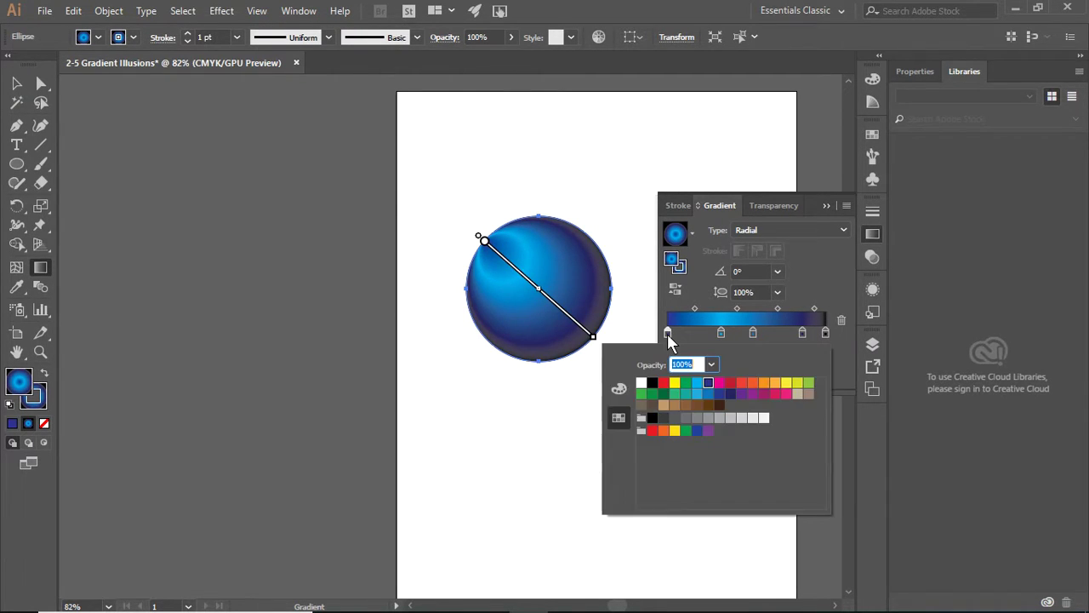
click(686, 396)
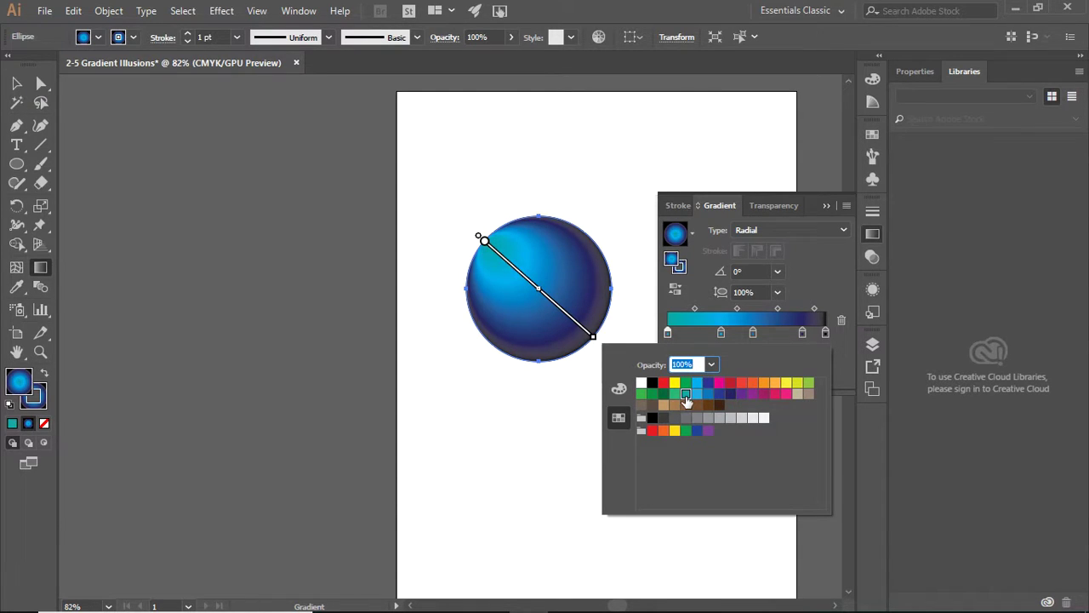
click(720, 333)
double_click(720, 333)
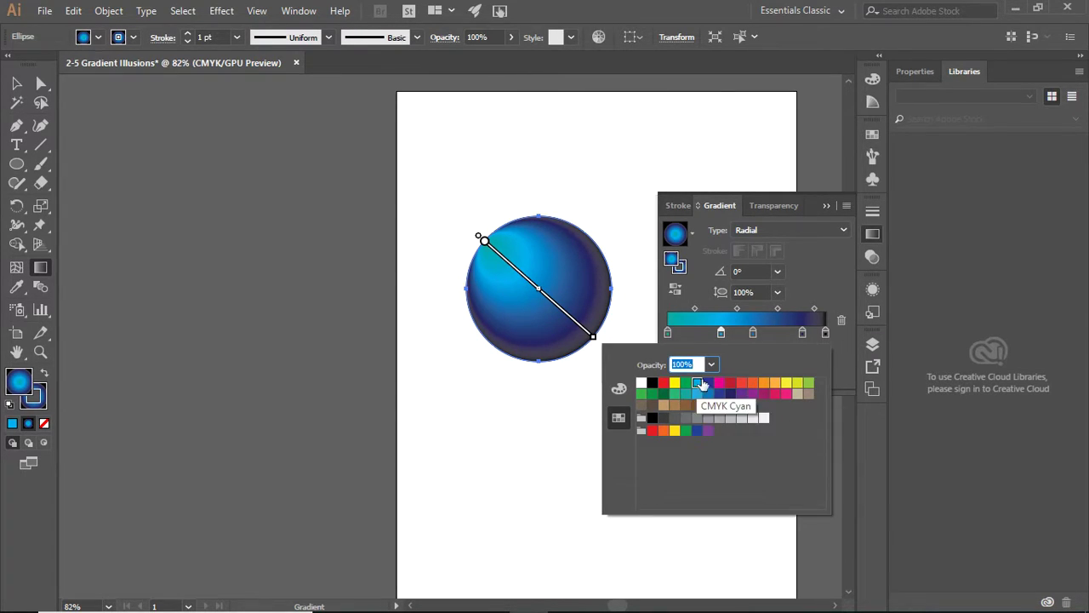
click(630, 259)
click(668, 334)
double_click(667, 334)
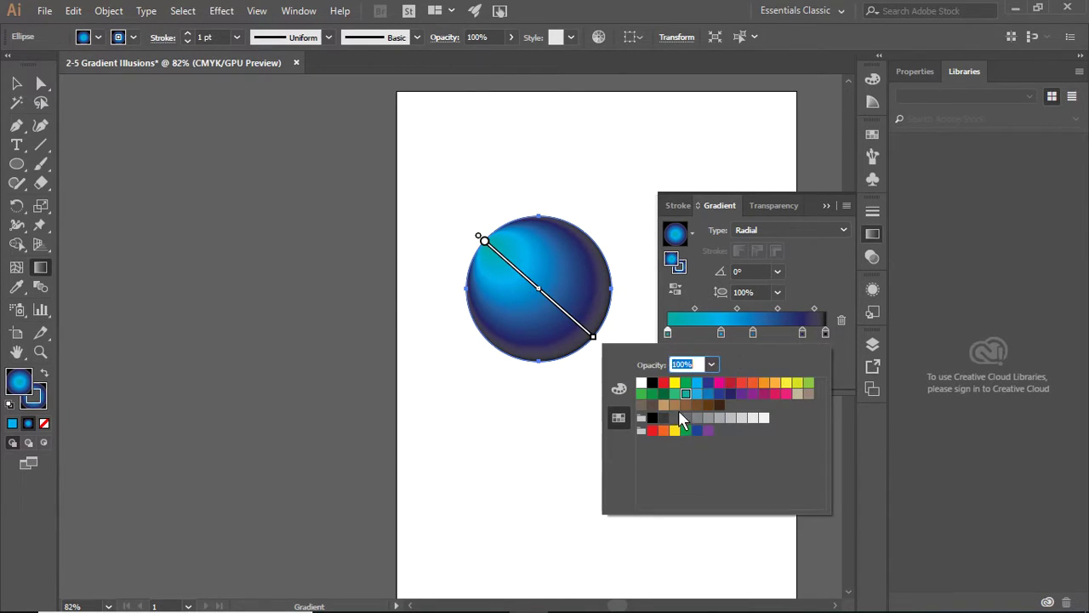
click(641, 383)
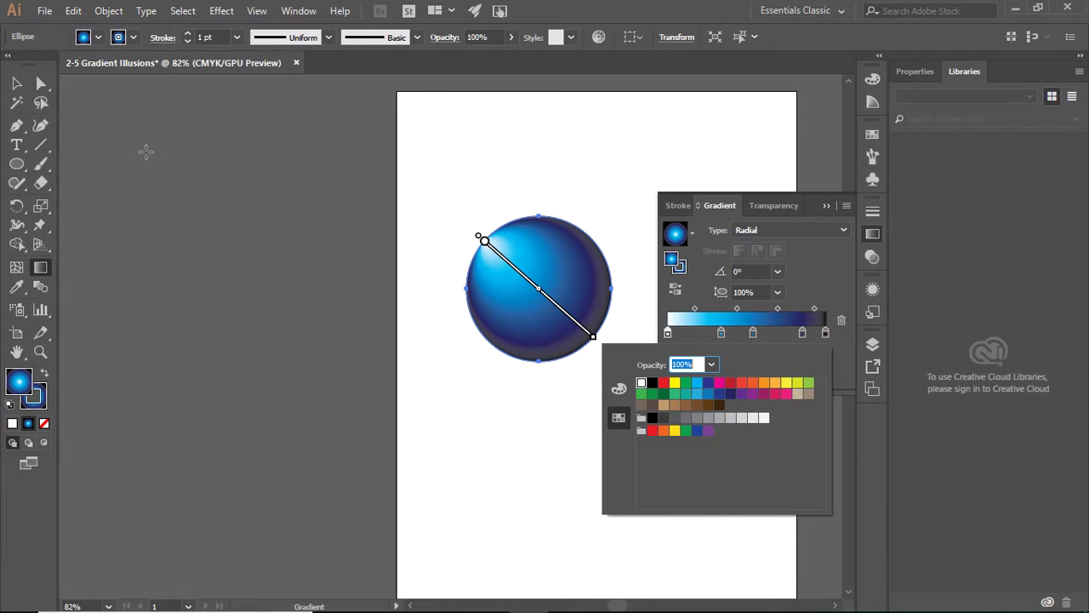
key(Escape)
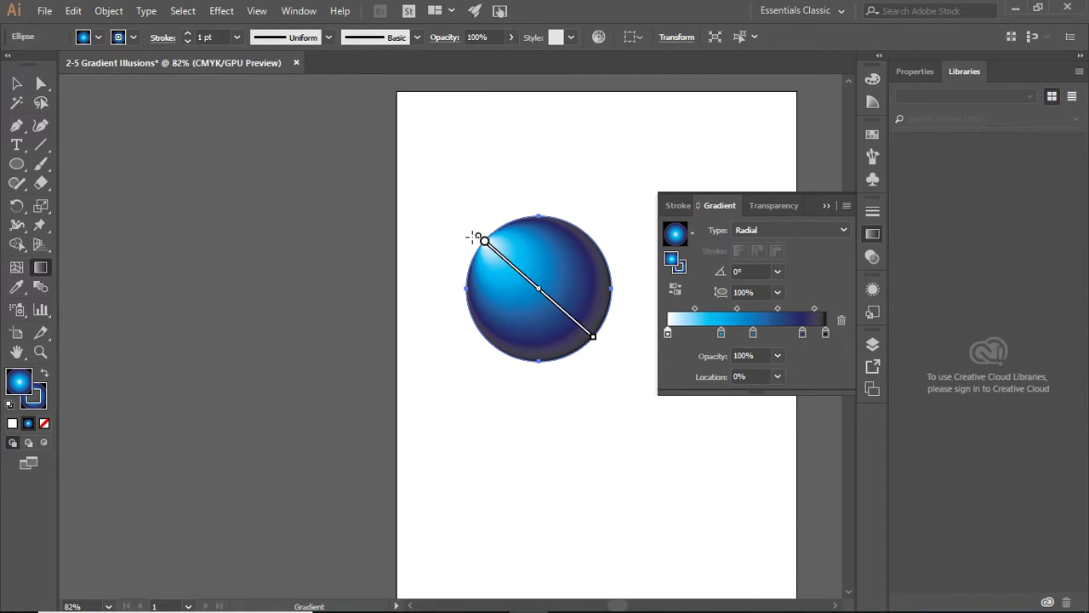
- Adjust the gradient's origin, radius and direction to keep the highlight upper left, undoing the last re-aim
drag(473, 234, 598, 333)
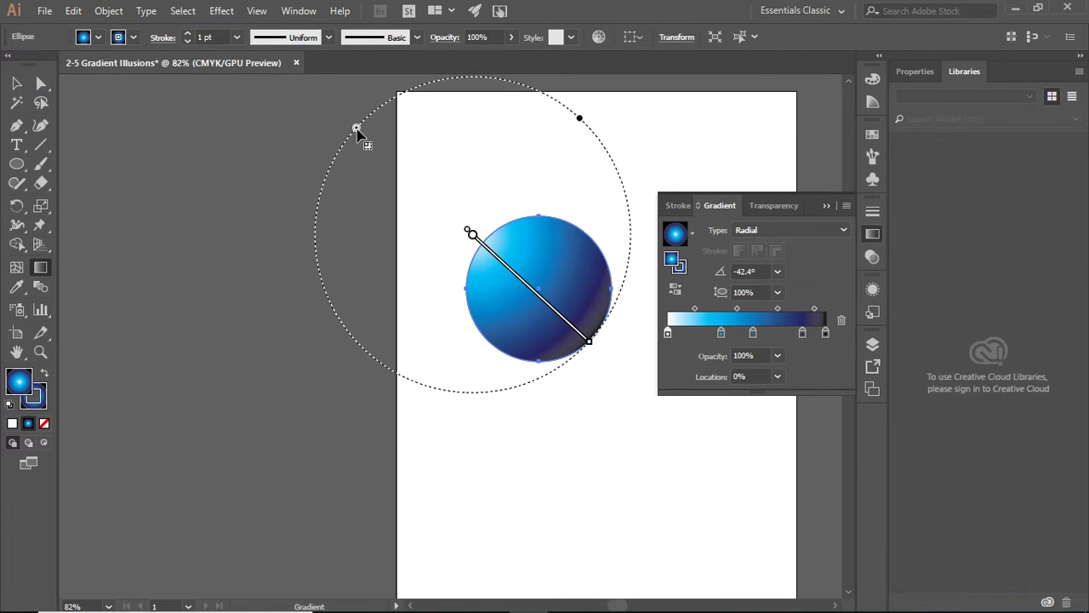
drag(357, 127, 441, 177)
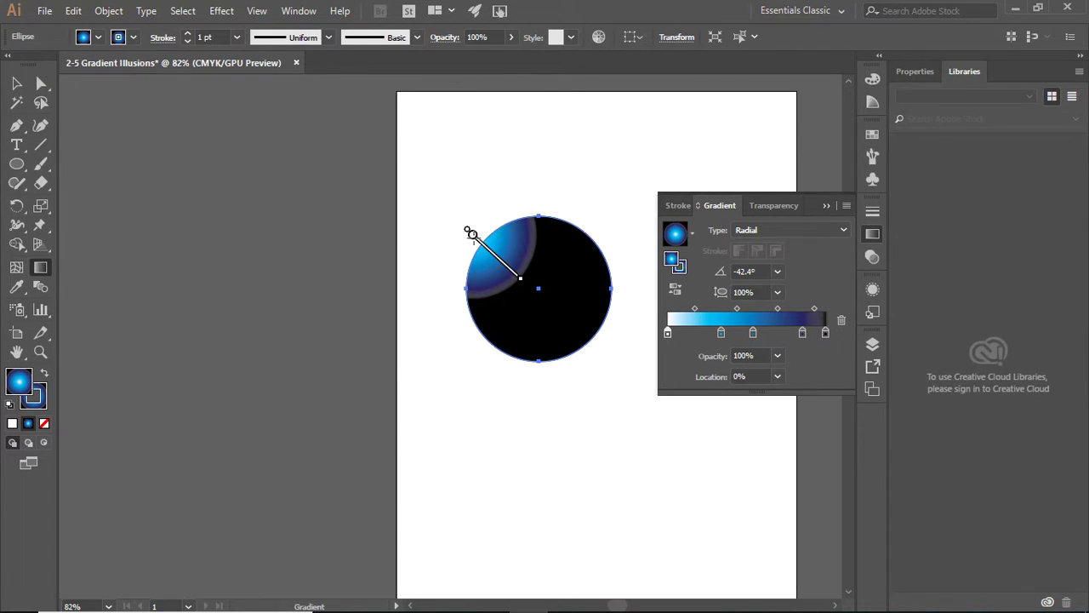
mouse_move(470, 235)
mouse_down()
mouse_move(507, 292)
mouse_move(534, 282)
mouse_up()
drag(587, 329, 613, 354)
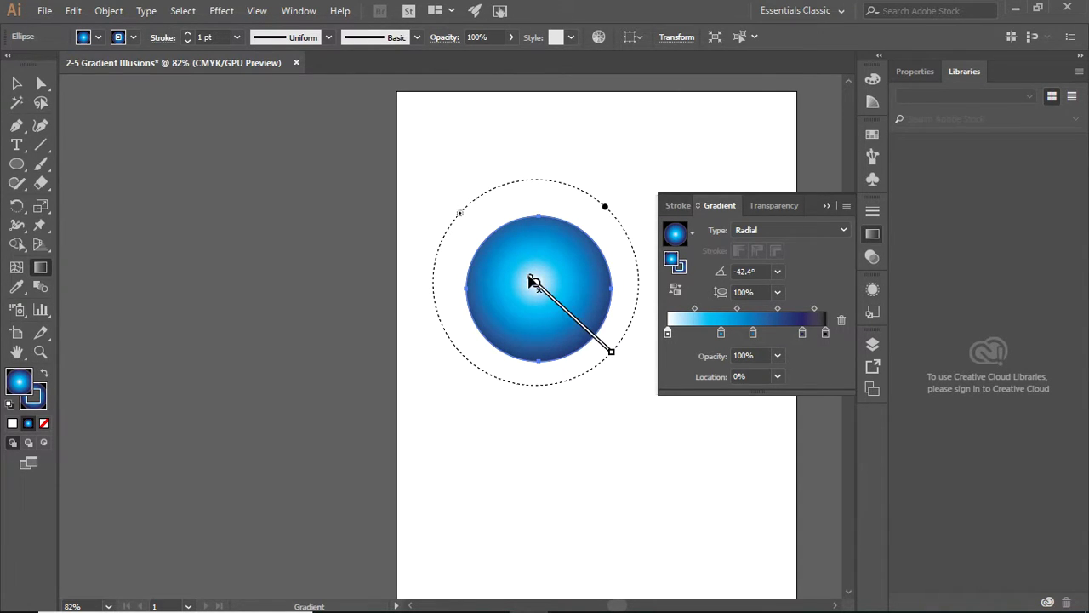
drag(533, 281, 494, 236)
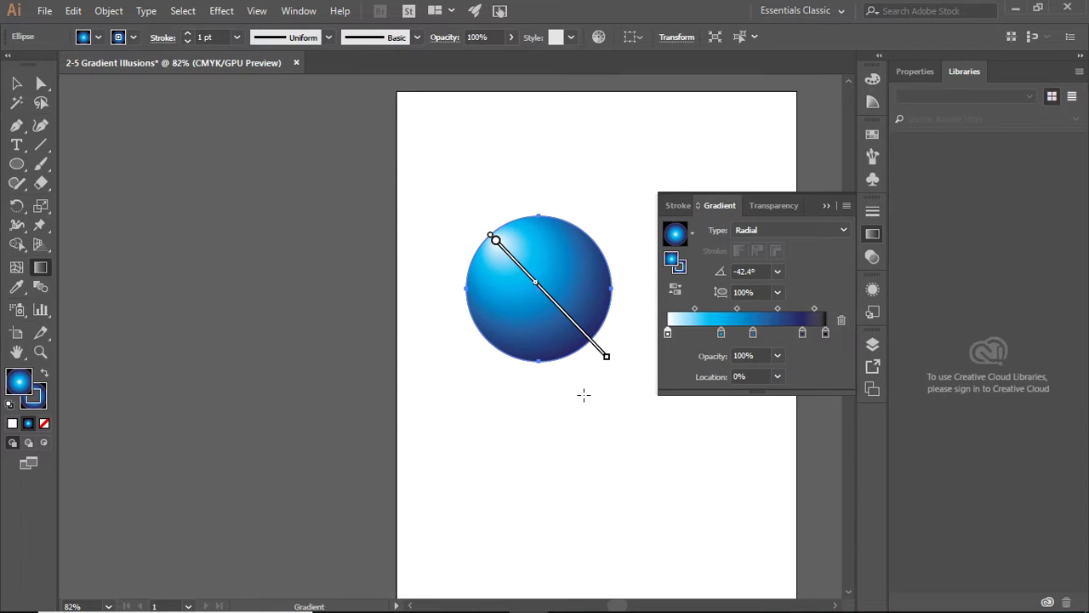
drag(584, 394, 593, 354)
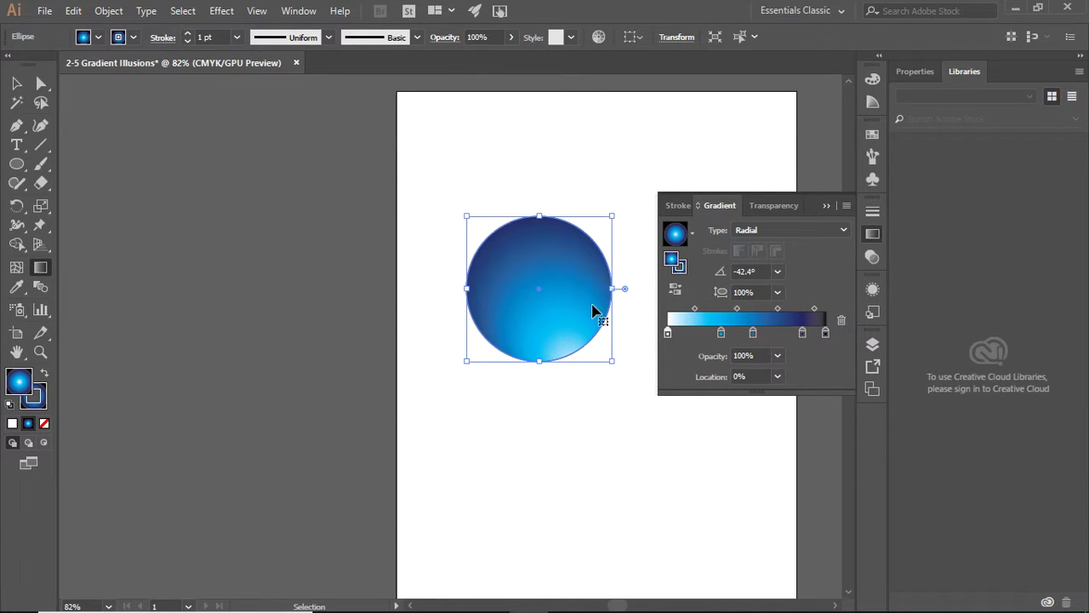
key(ctrl+z)
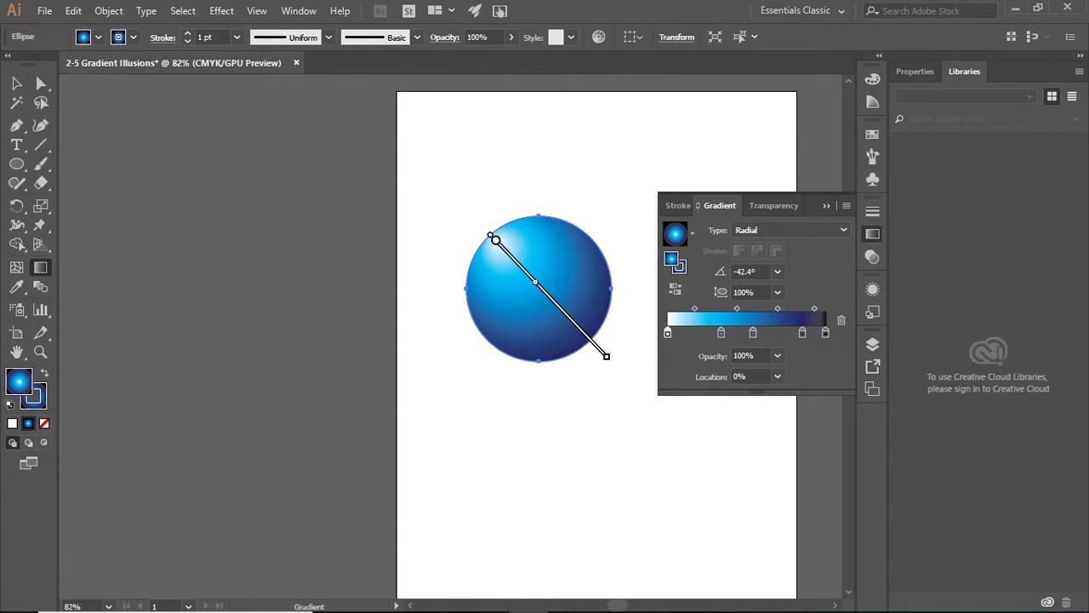
- Set the sphere's stroke to None so it has no outline
click(35, 398)
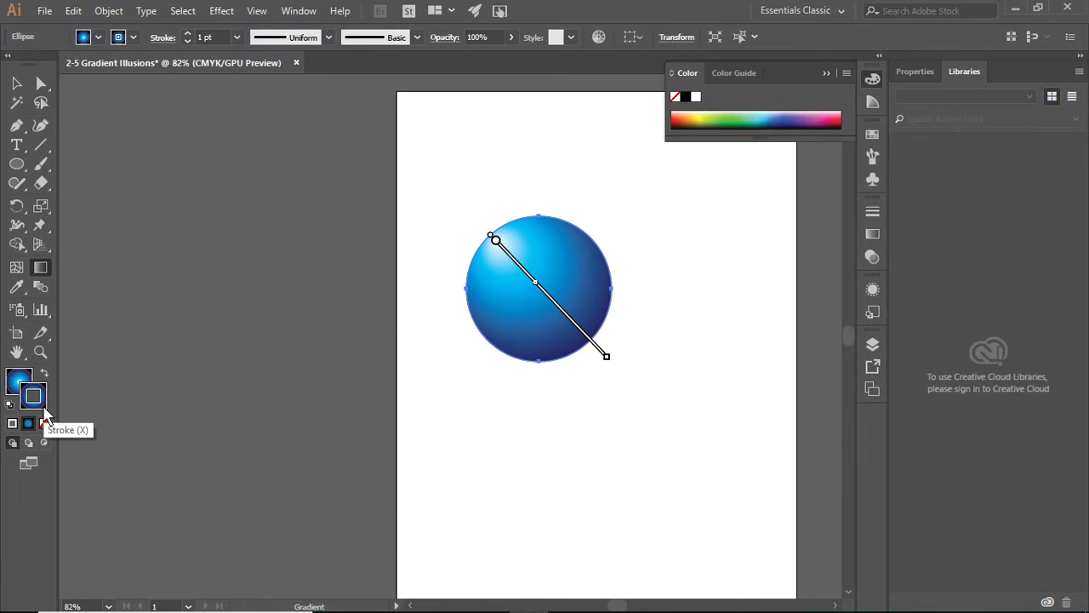
click(134, 37)
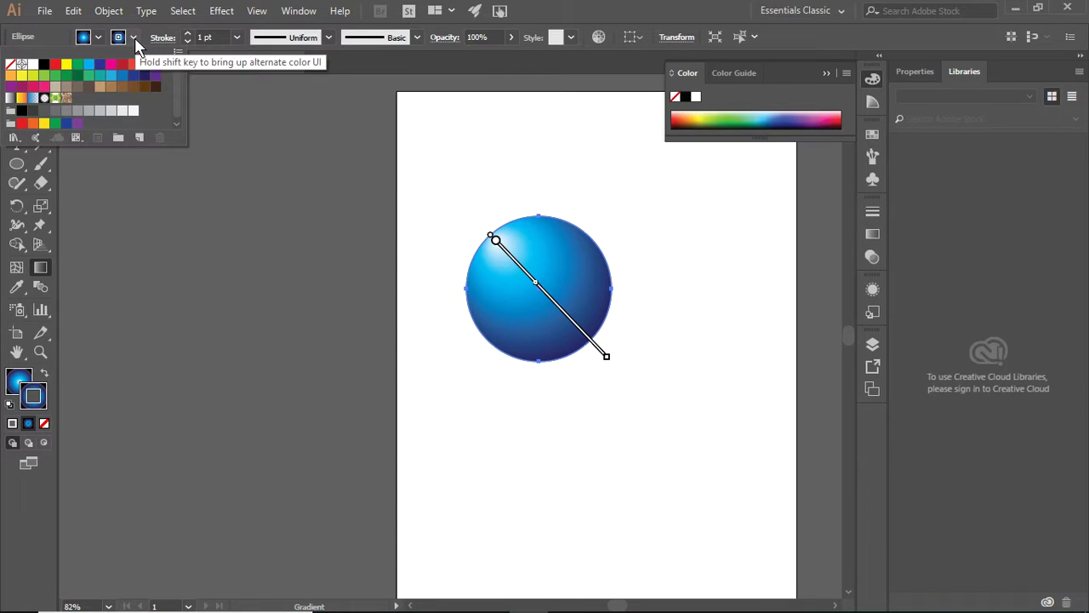
click(11, 66)
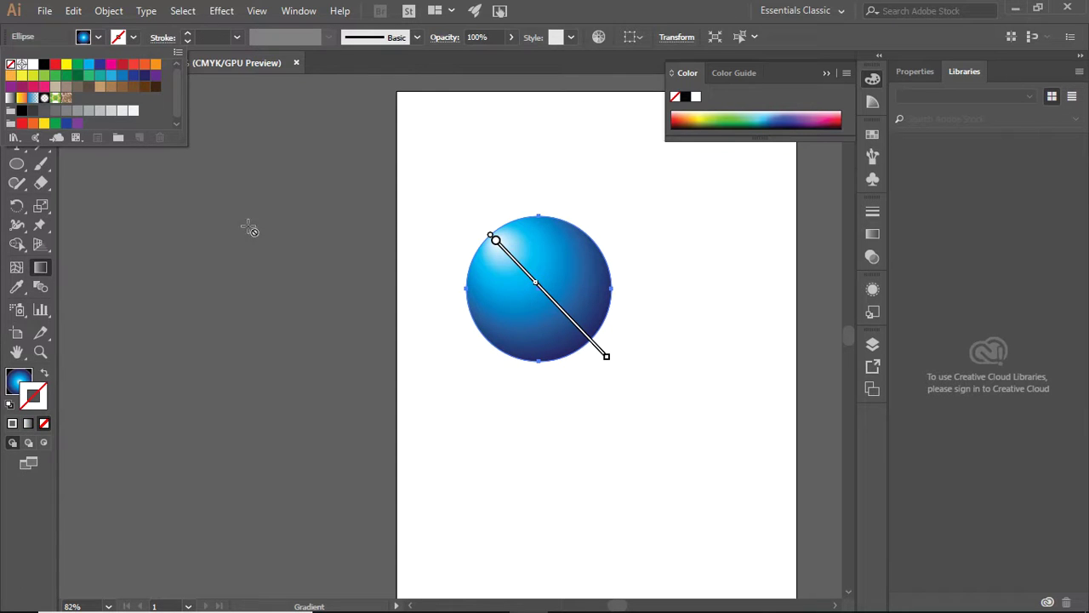
click(116, 202)
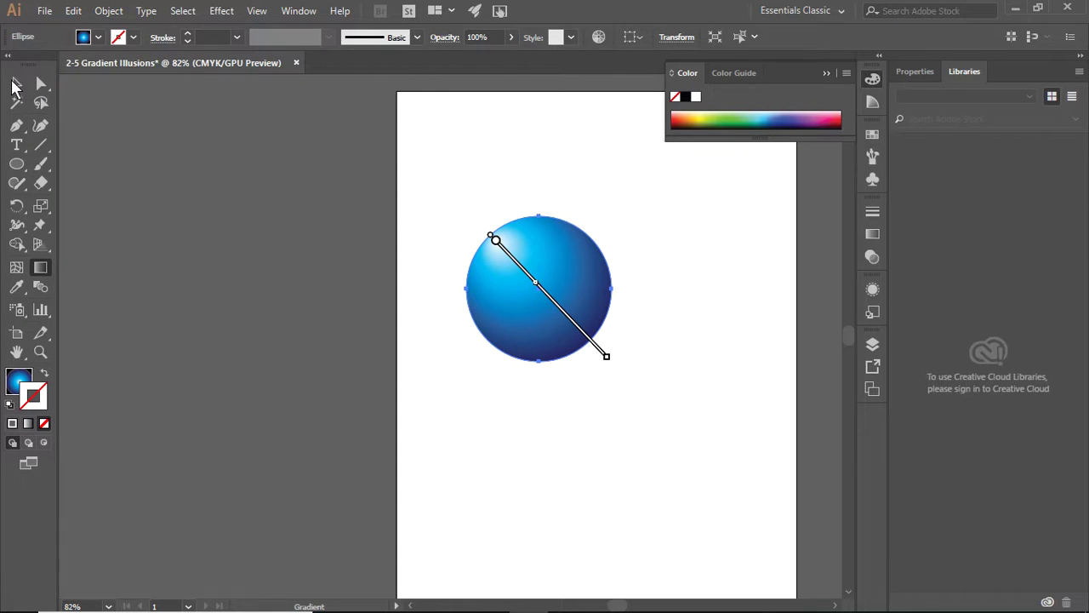
click(16, 83)
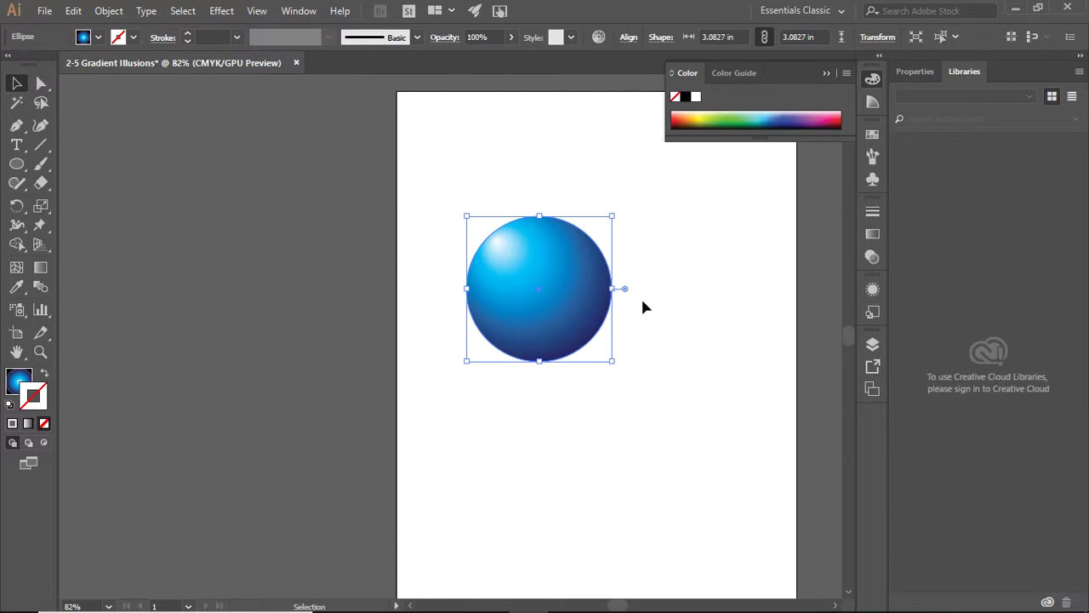
- Copy and paste the sphere, move the copy right, and squash it to 0.709 in tall
key(a)
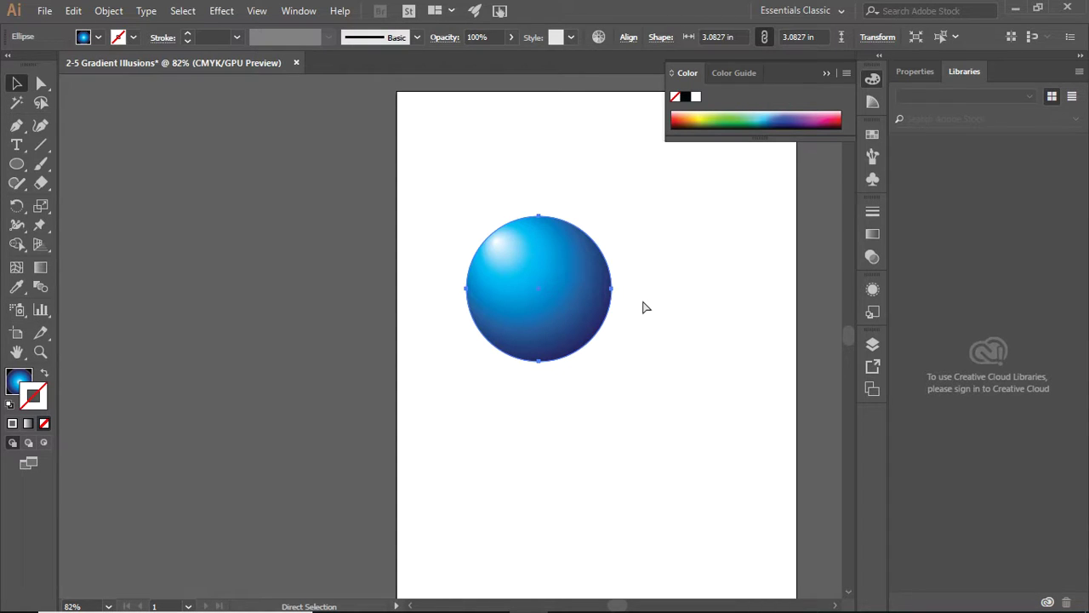
key(v)
key(ctrl+c)
key(ctrl+v)
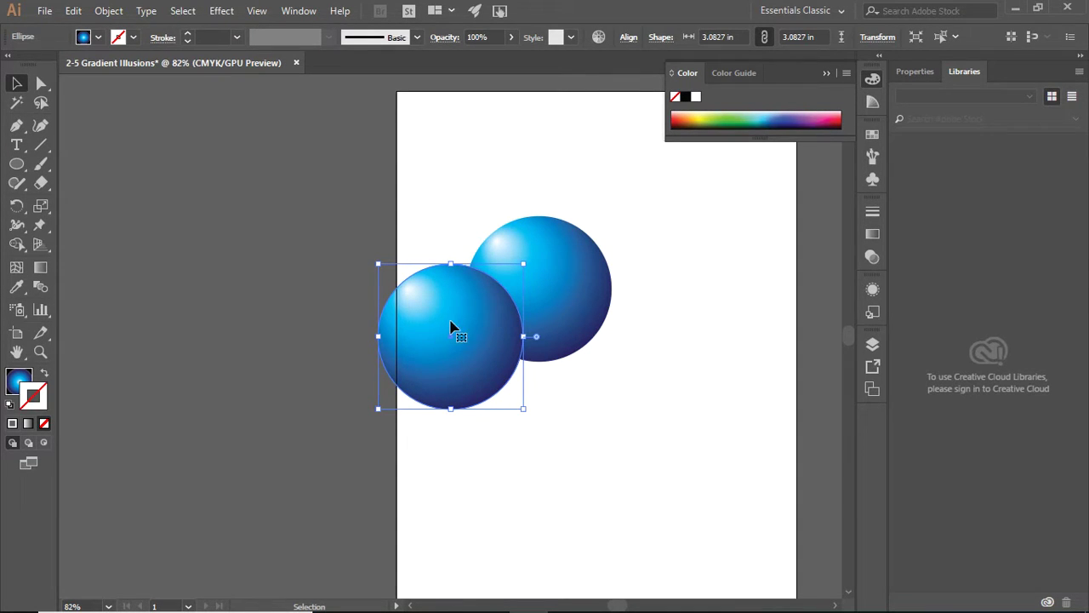
drag(455, 366, 671, 337)
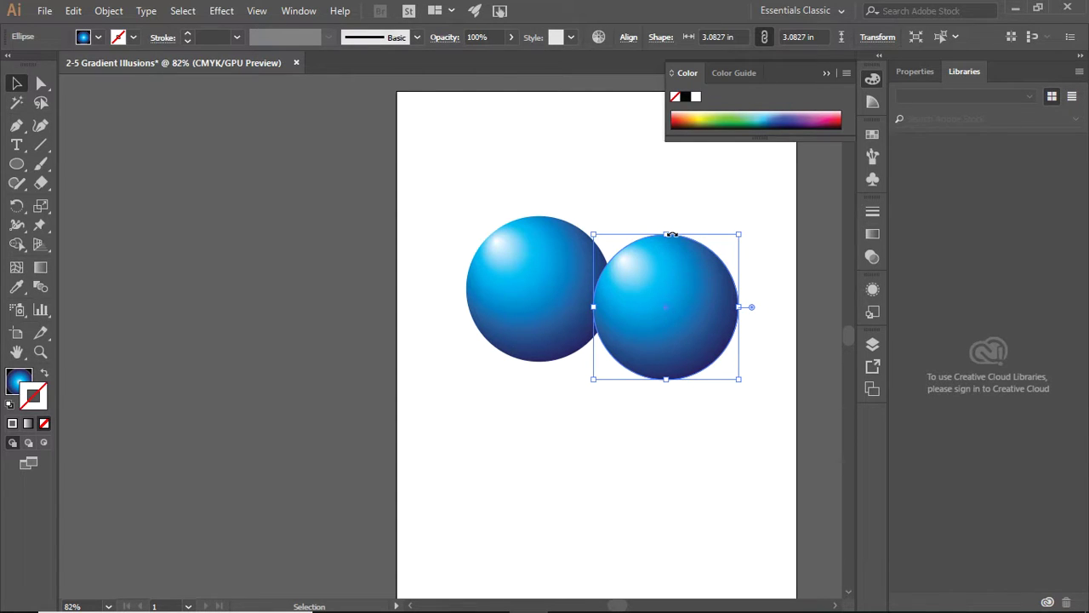
drag(671, 234, 619, 347)
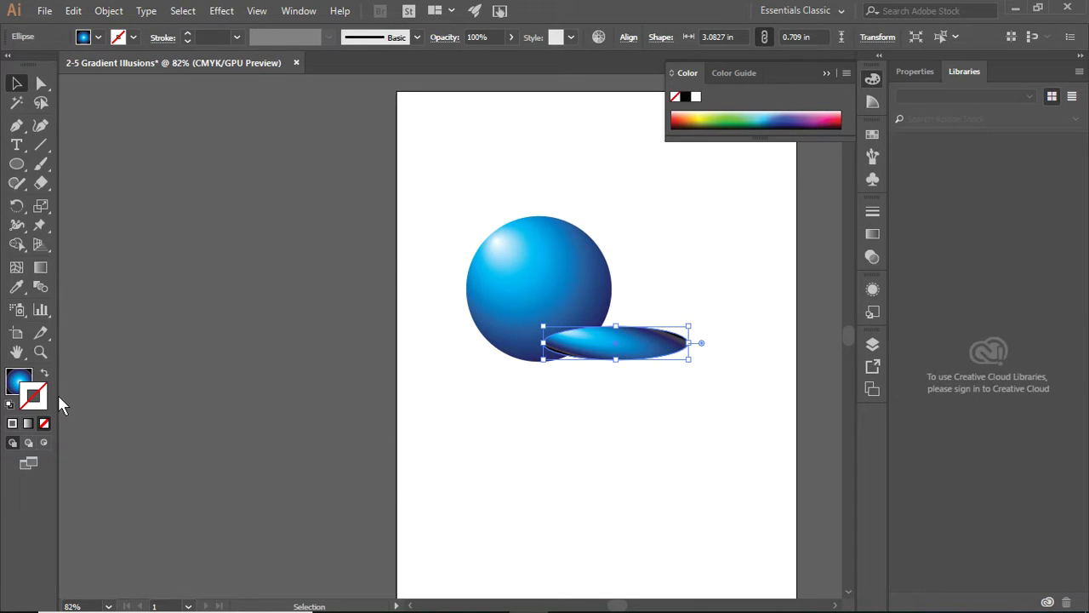
- Fill the flattened ellipse with near-black 050505 in the Color Picker, then reselect it
double_click(17, 378)
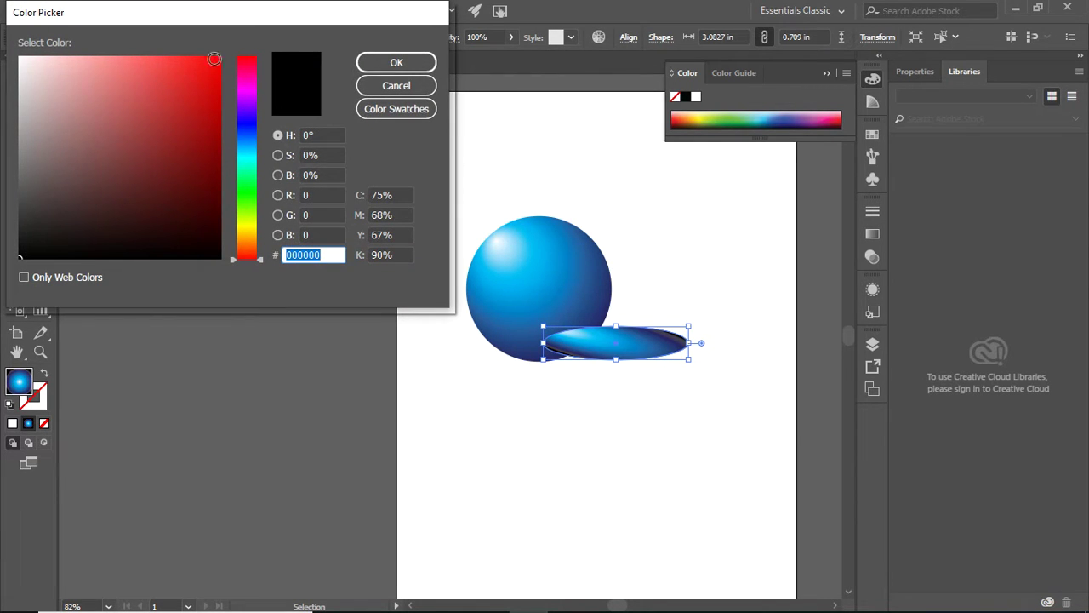
click(388, 64)
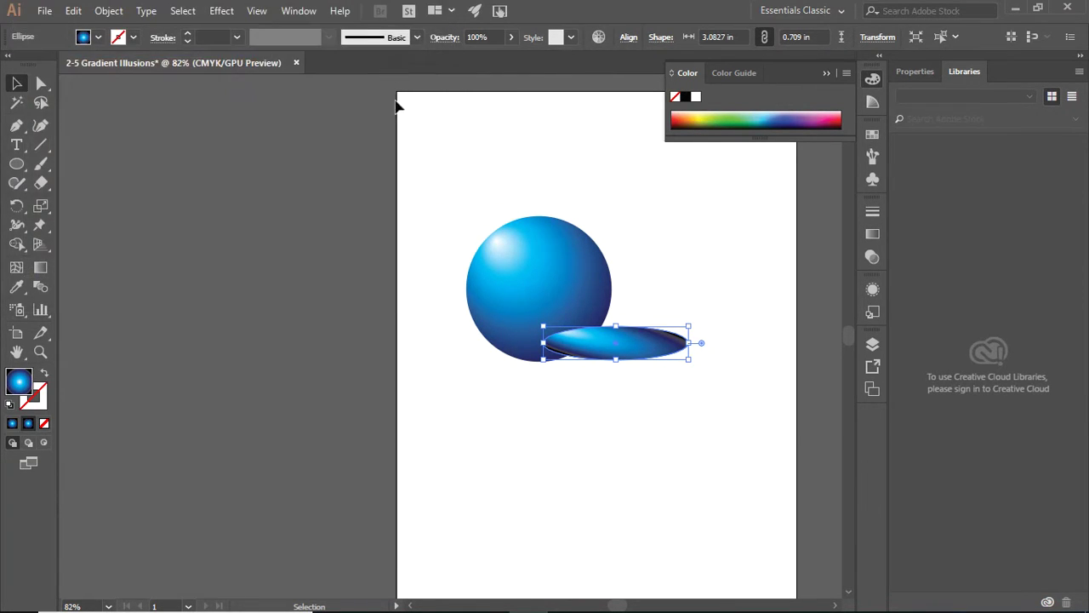
double_click(20, 381)
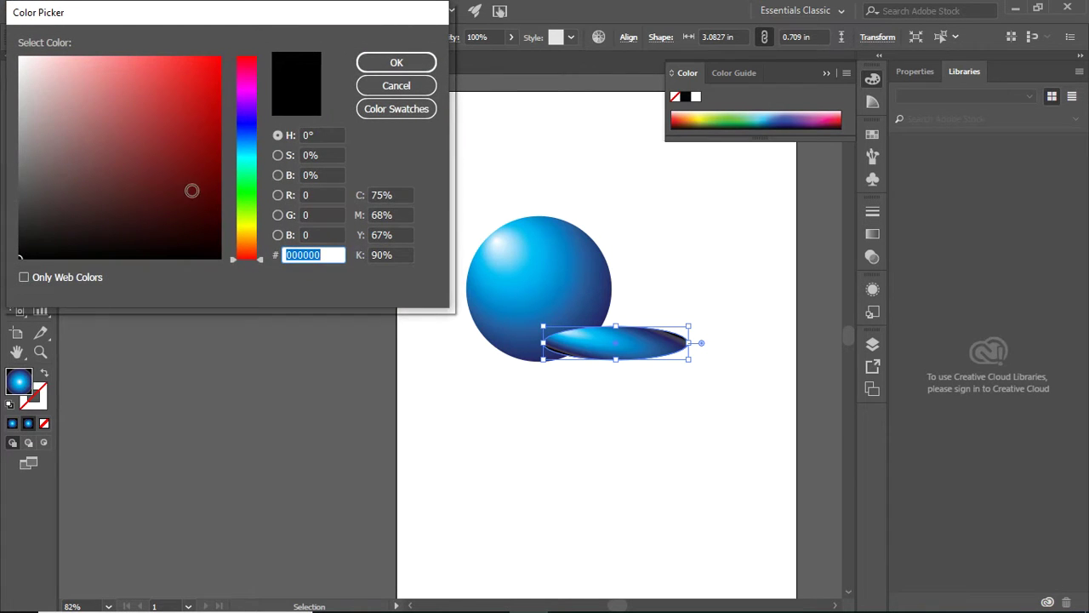
click(23, 253)
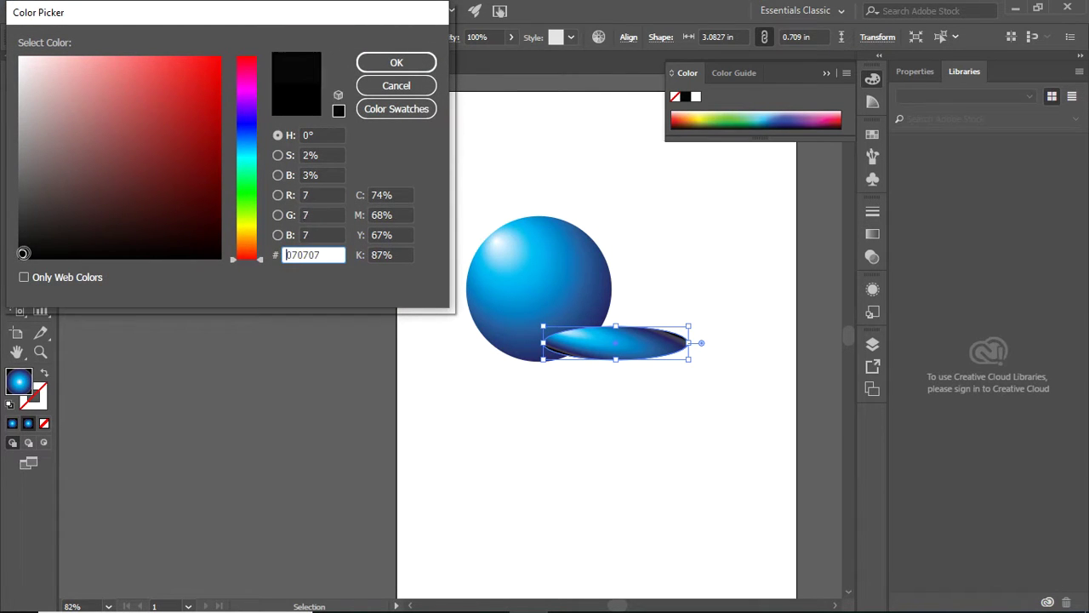
click(22, 255)
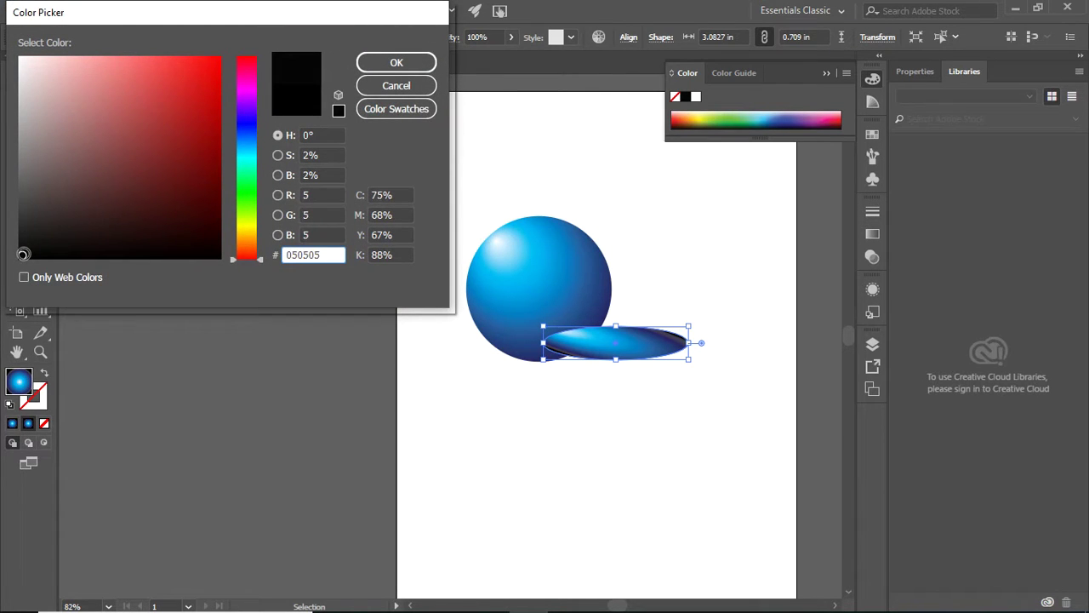
click(407, 58)
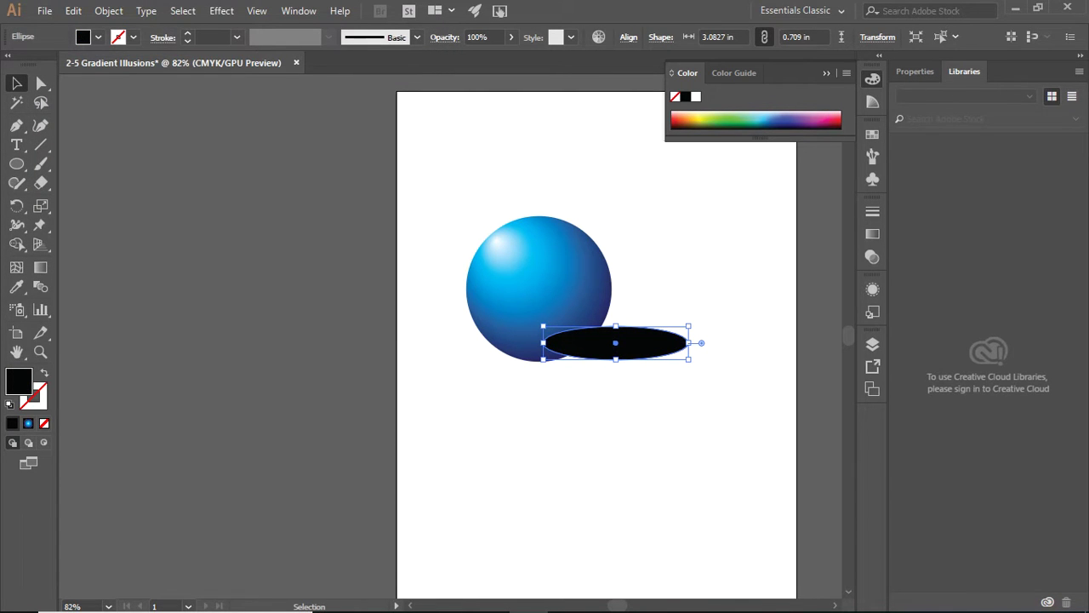
click(166, 233)
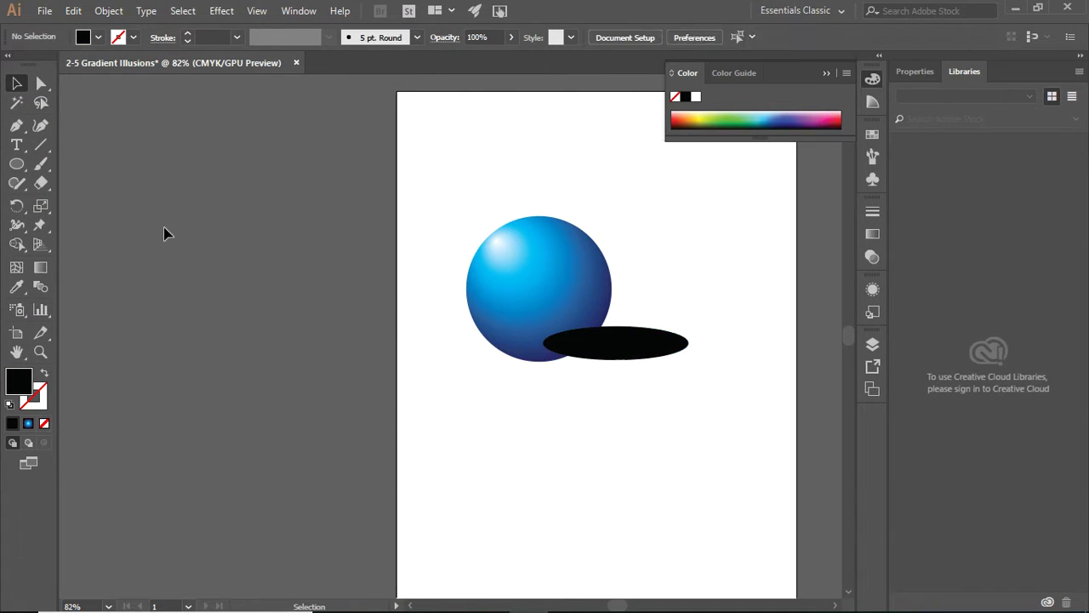
click(626, 345)
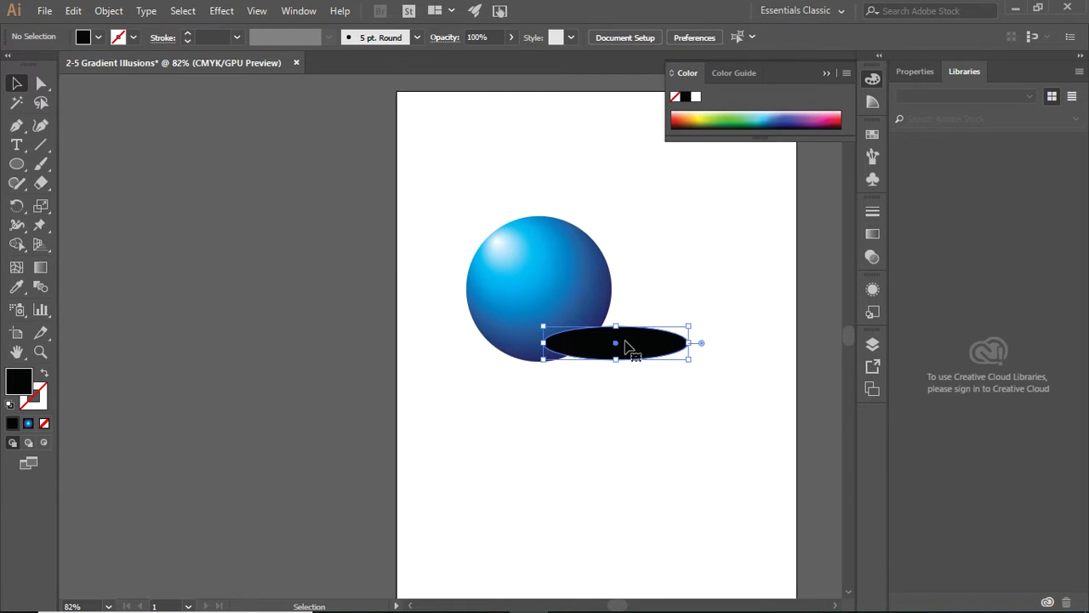
click(40, 266)
- Apply a gradient to the ellipse and recolour its first stops black and grey
click(622, 350)
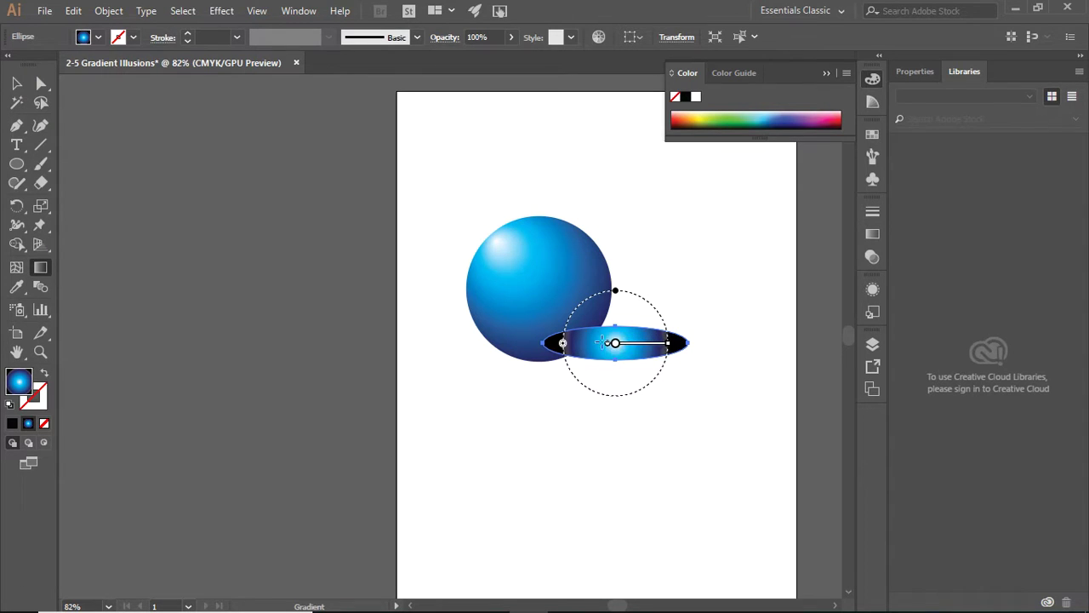
mouse_move(618, 354)
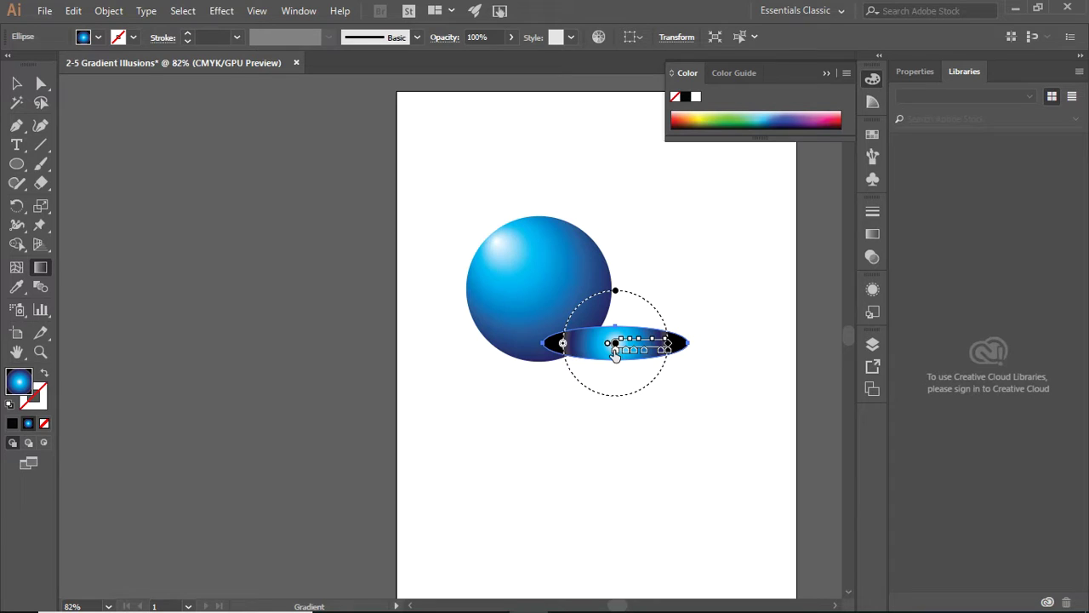
double_click(614, 351)
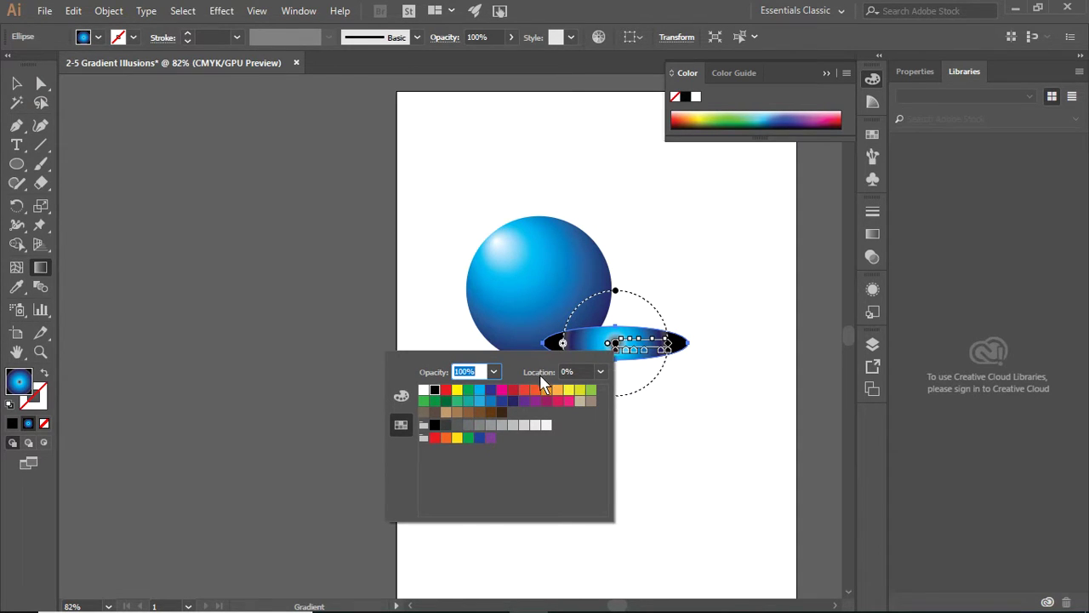
click(625, 356)
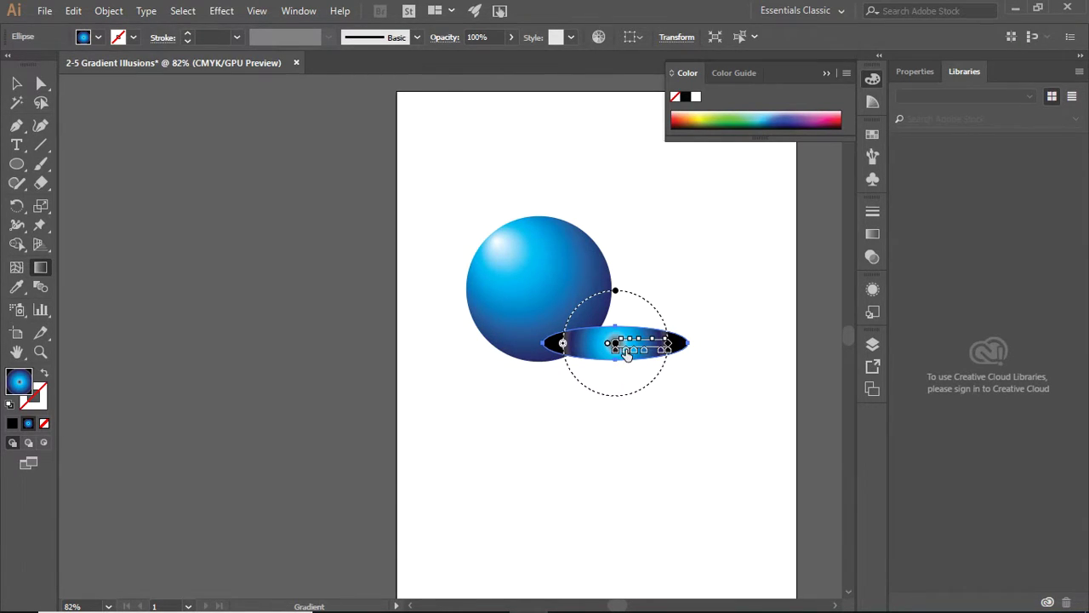
double_click(626, 353)
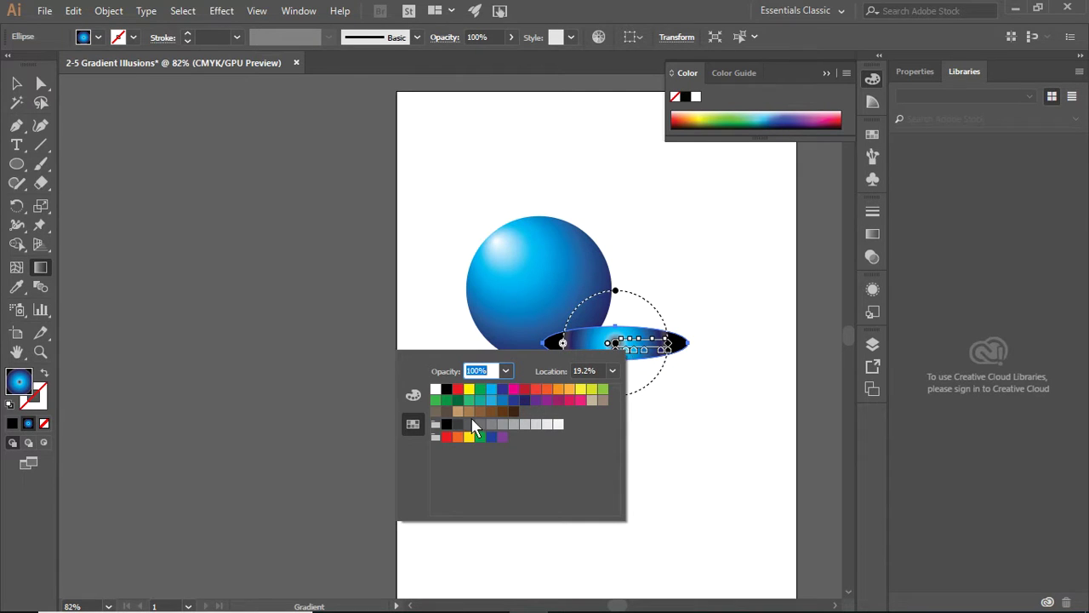
click(457, 424)
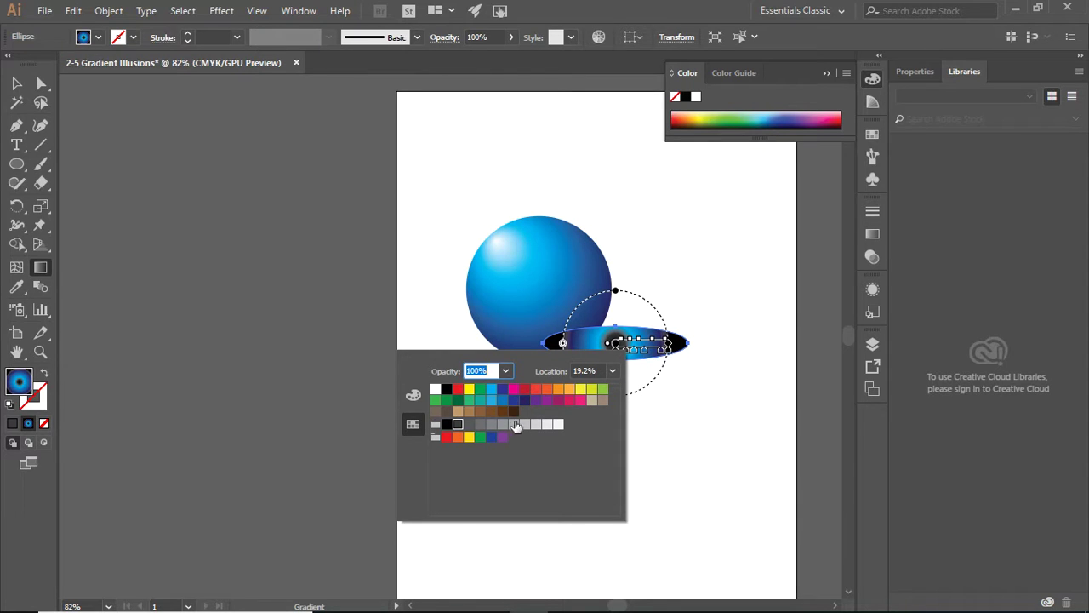
click(636, 356)
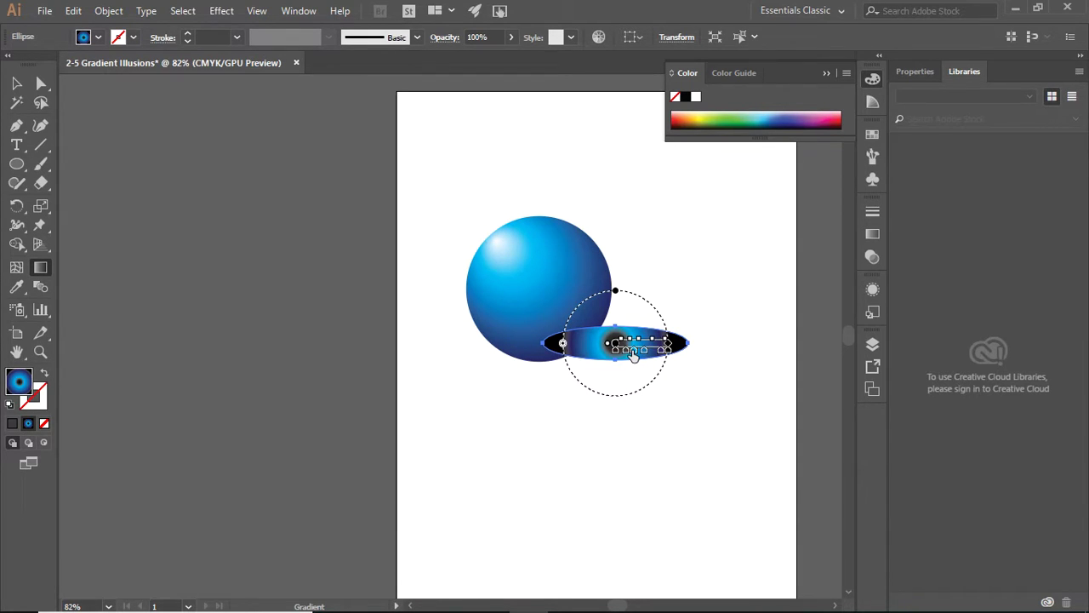
double_click(633, 355)
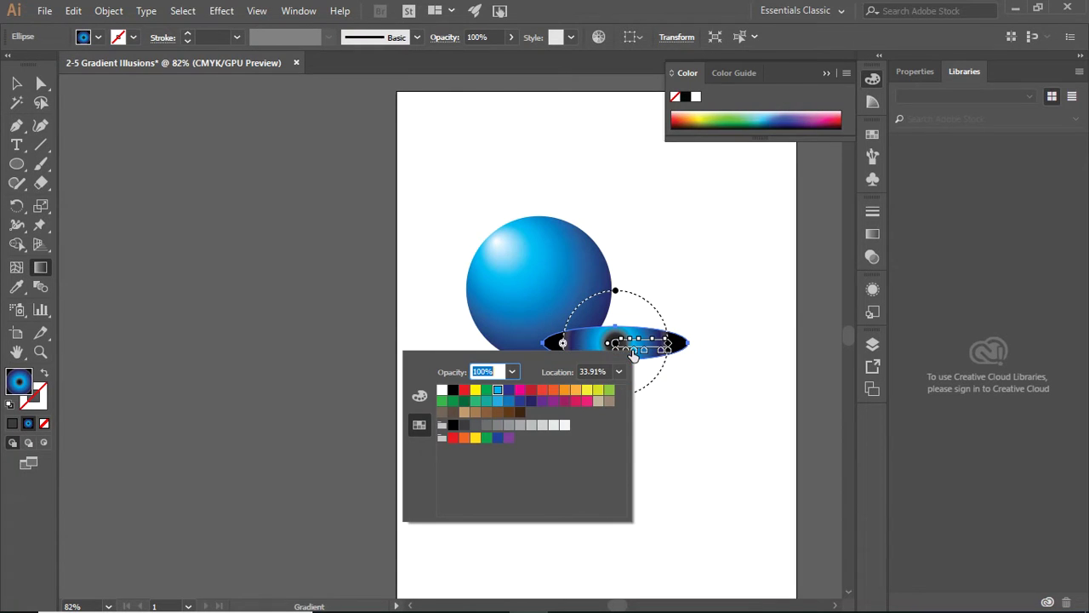
click(497, 425)
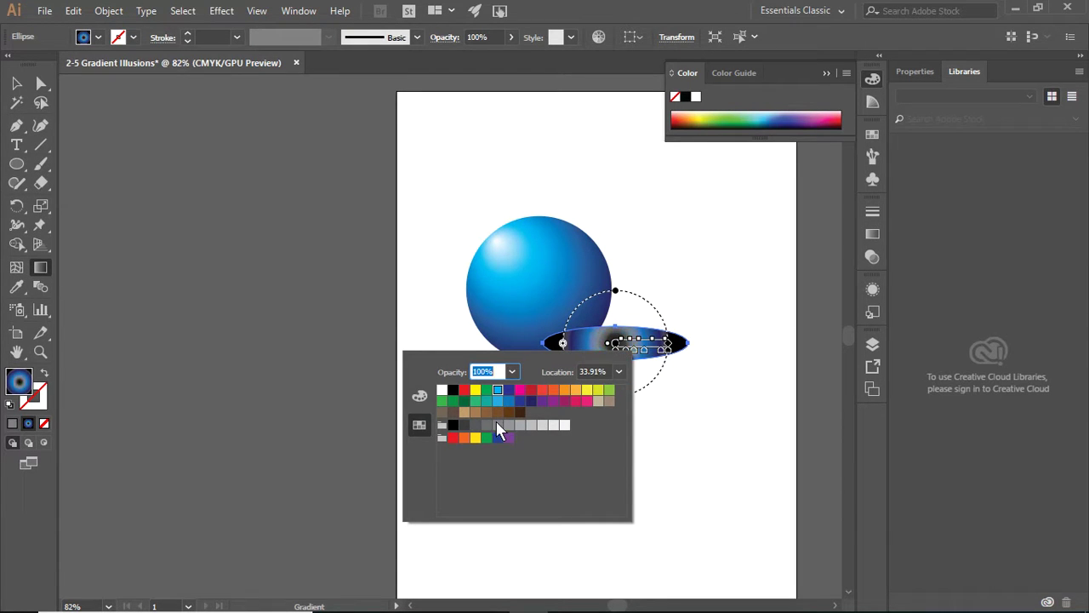
click(642, 358)
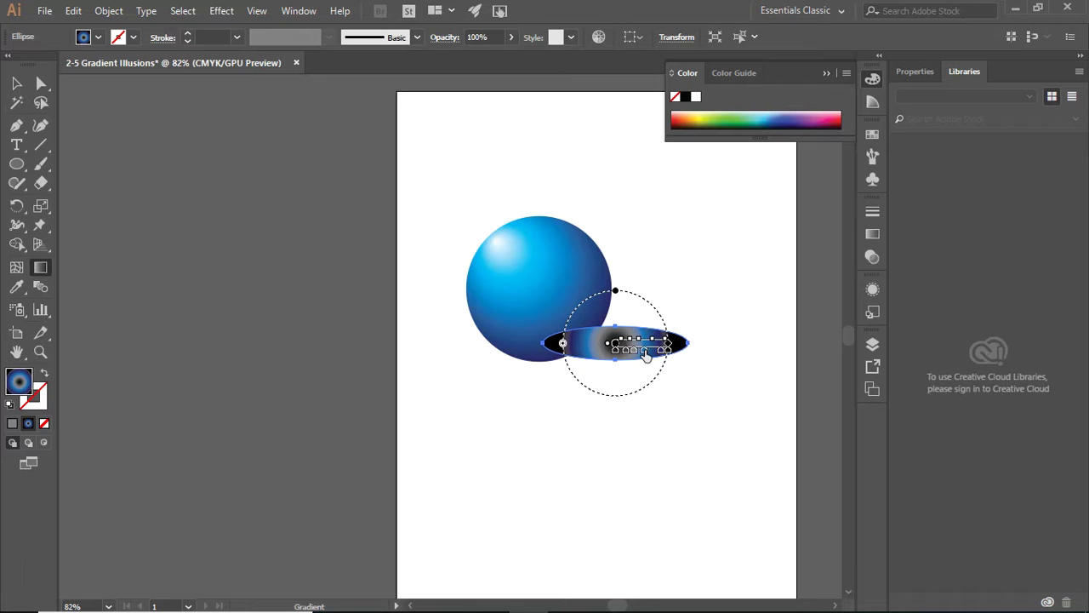
- Make the next two gradient stops light grey and turn the end stop white
double_click(644, 350)
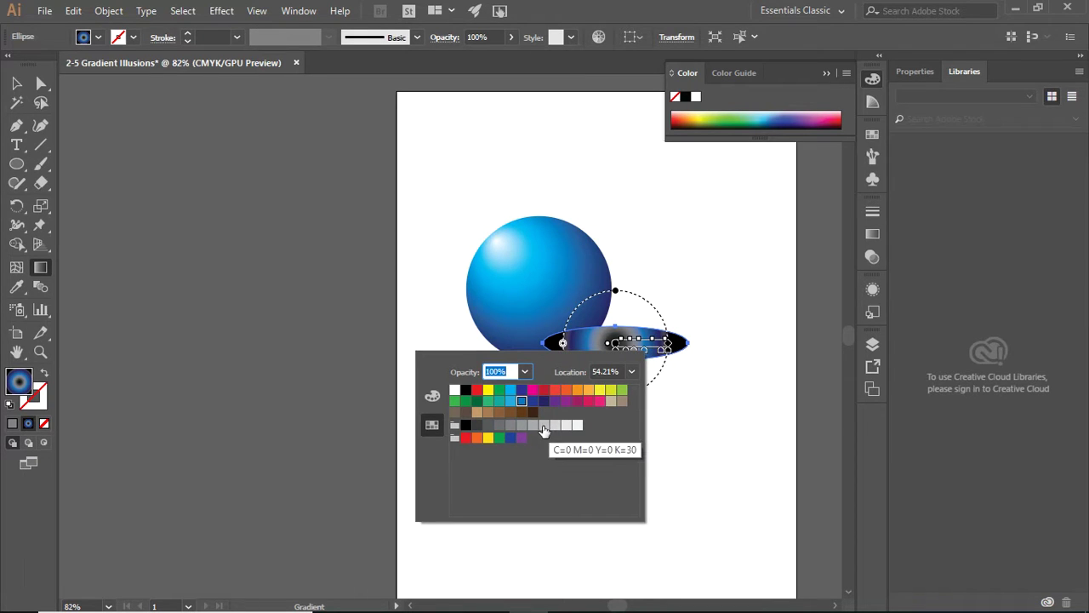
click(556, 425)
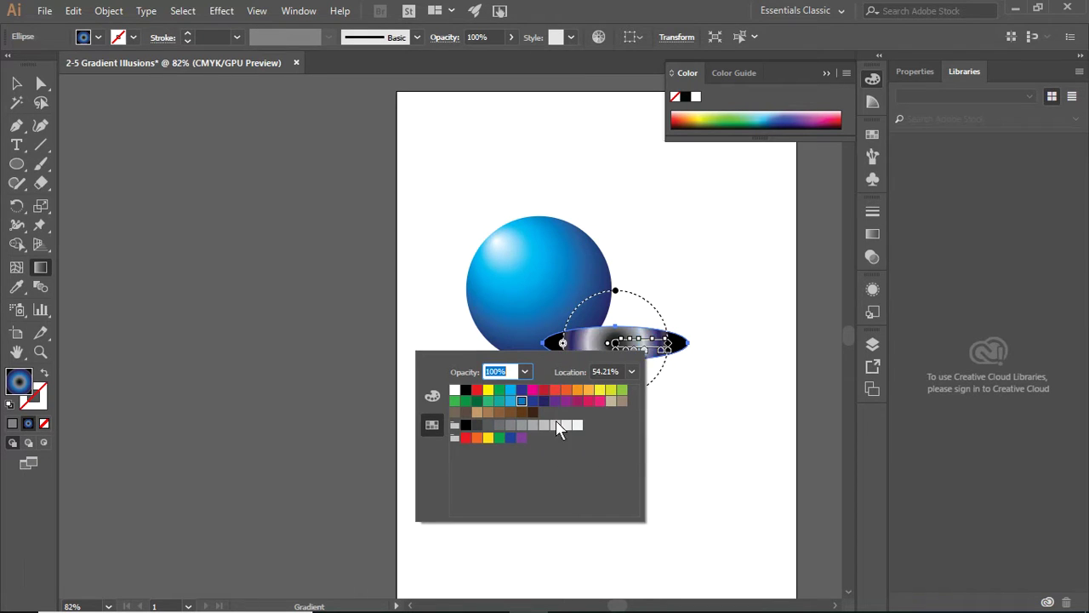
click(663, 352)
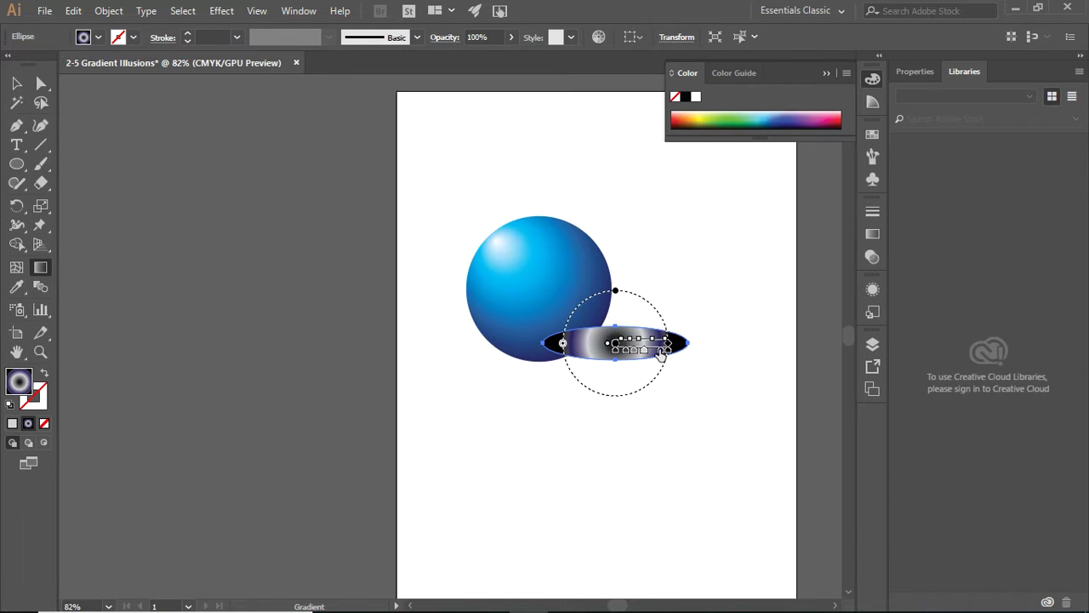
double_click(661, 354)
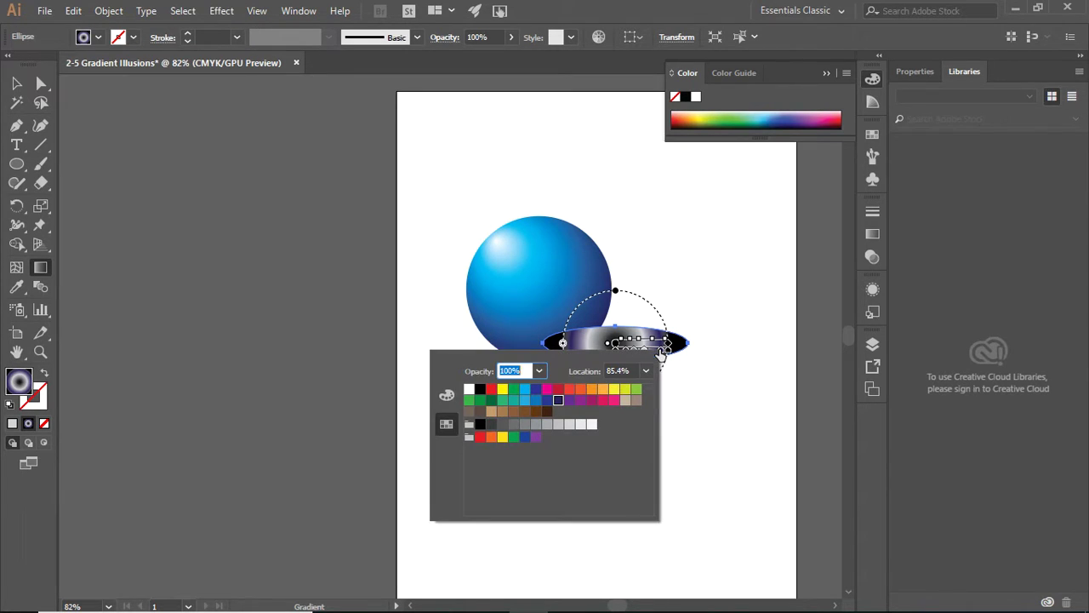
click(580, 424)
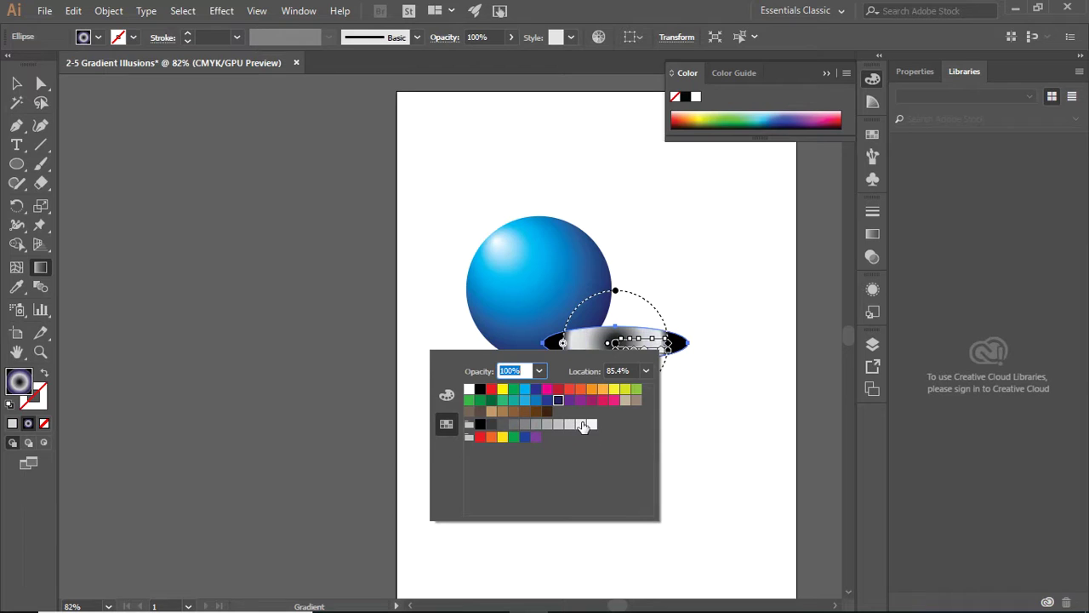
click(666, 355)
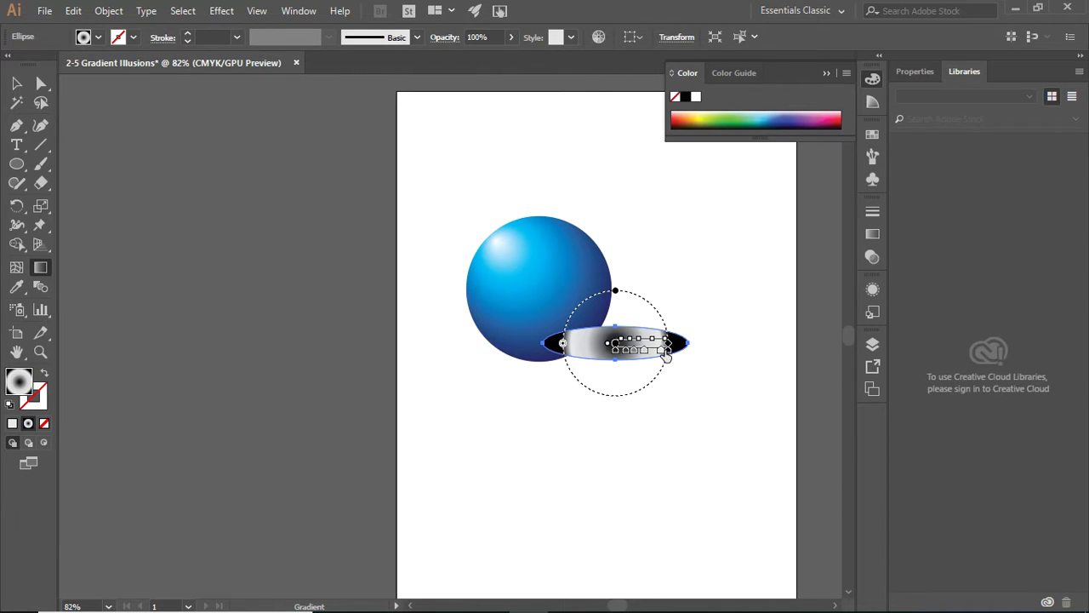
double_click(668, 356)
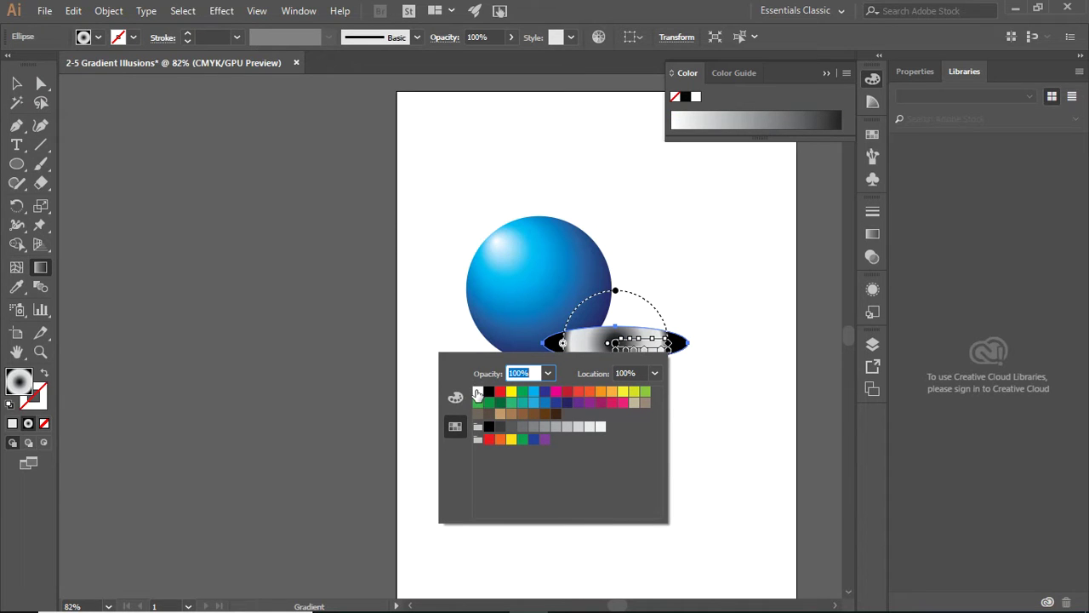
click(477, 391)
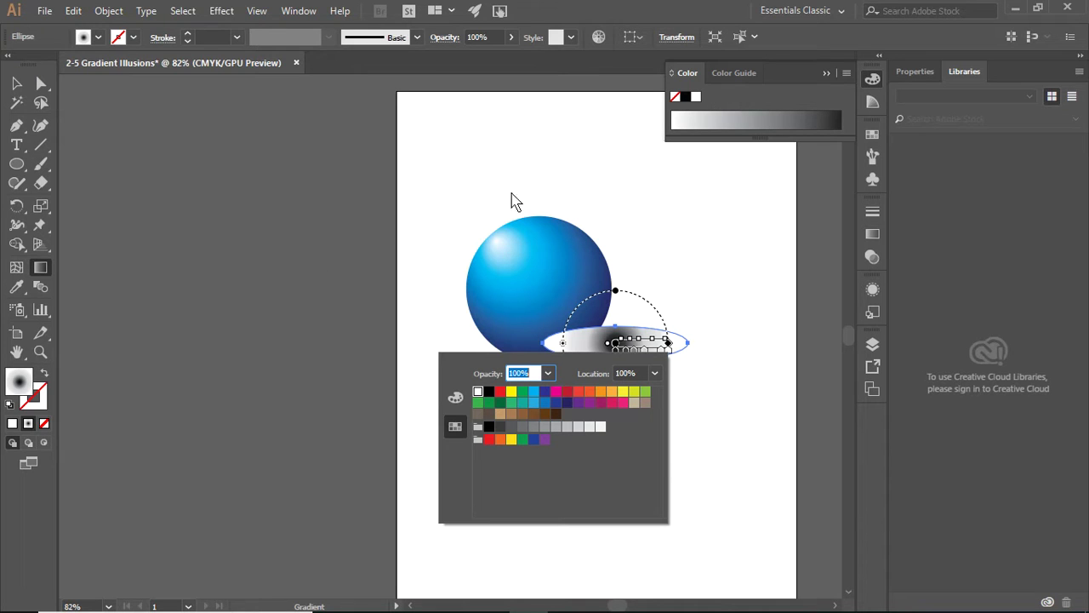
click(28, 424)
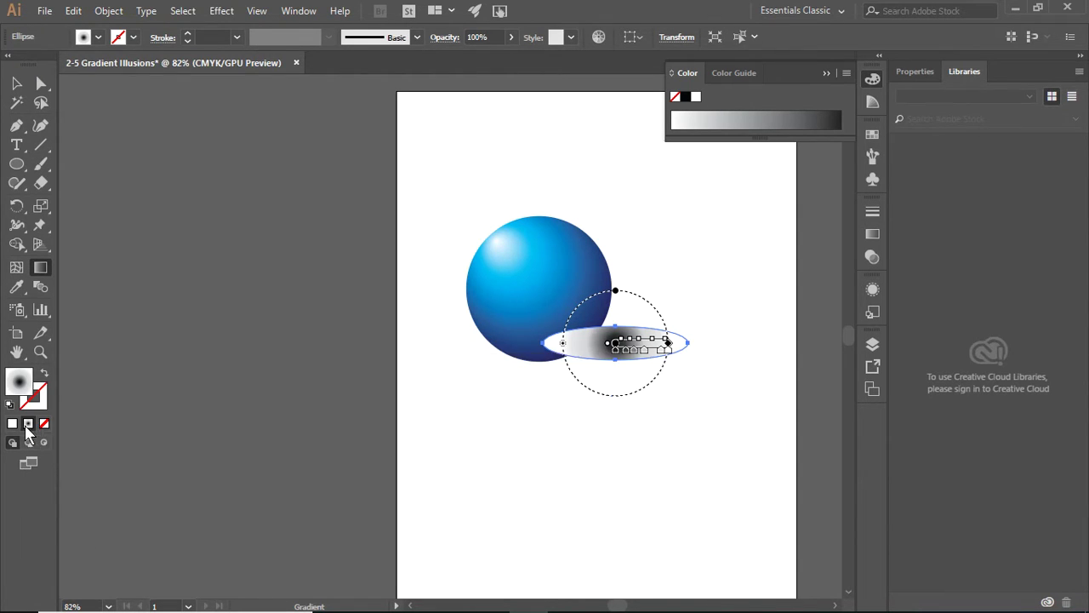
- Make the shadow gradient Linear, black to white, with the white end stop at 60% opacity
click(879, 236)
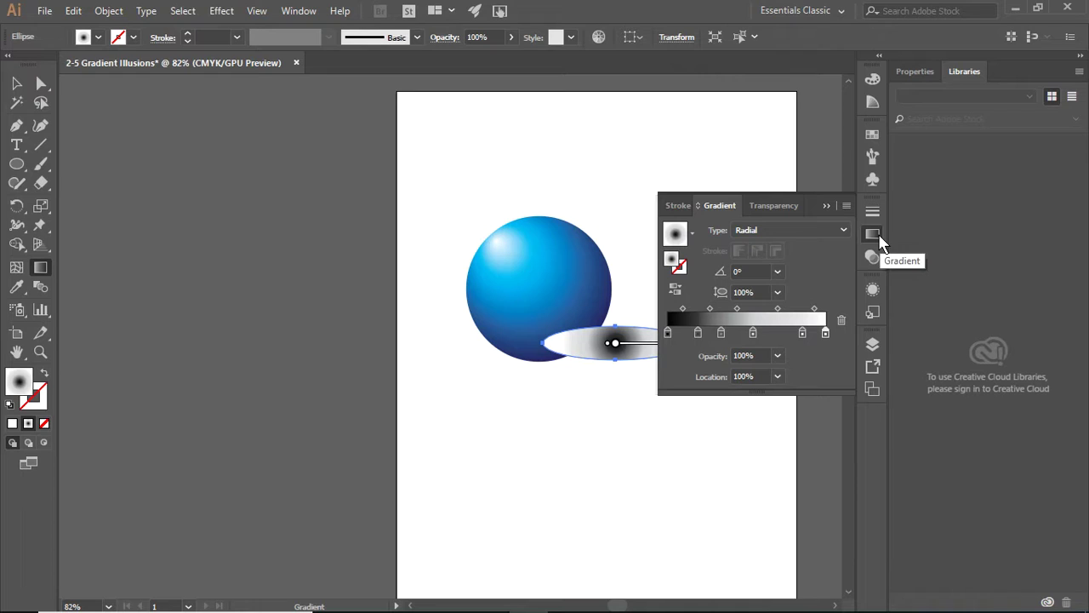
click(806, 229)
click(779, 246)
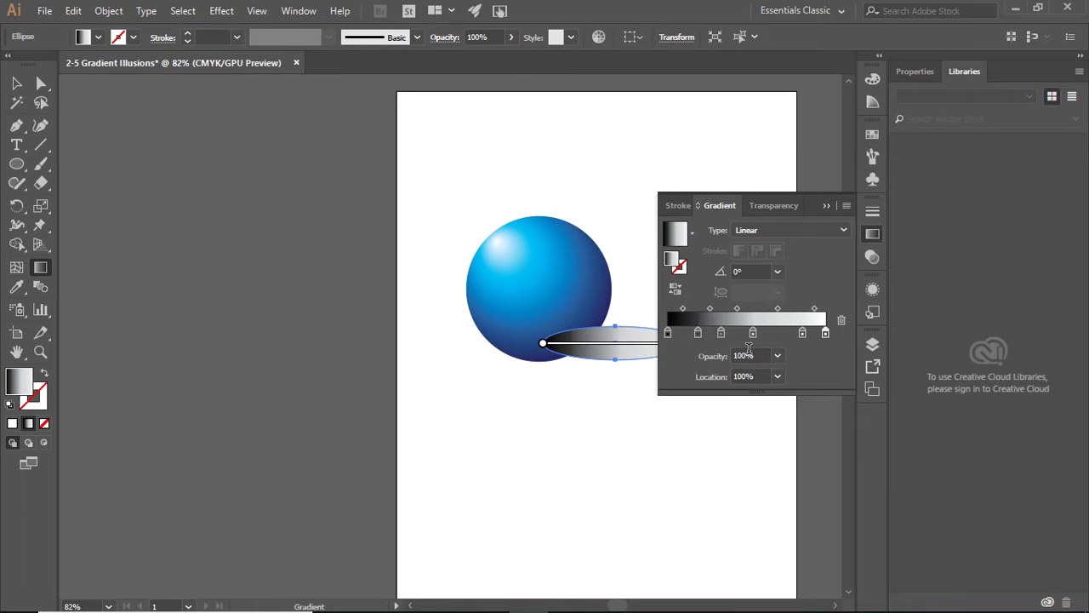
click(777, 357)
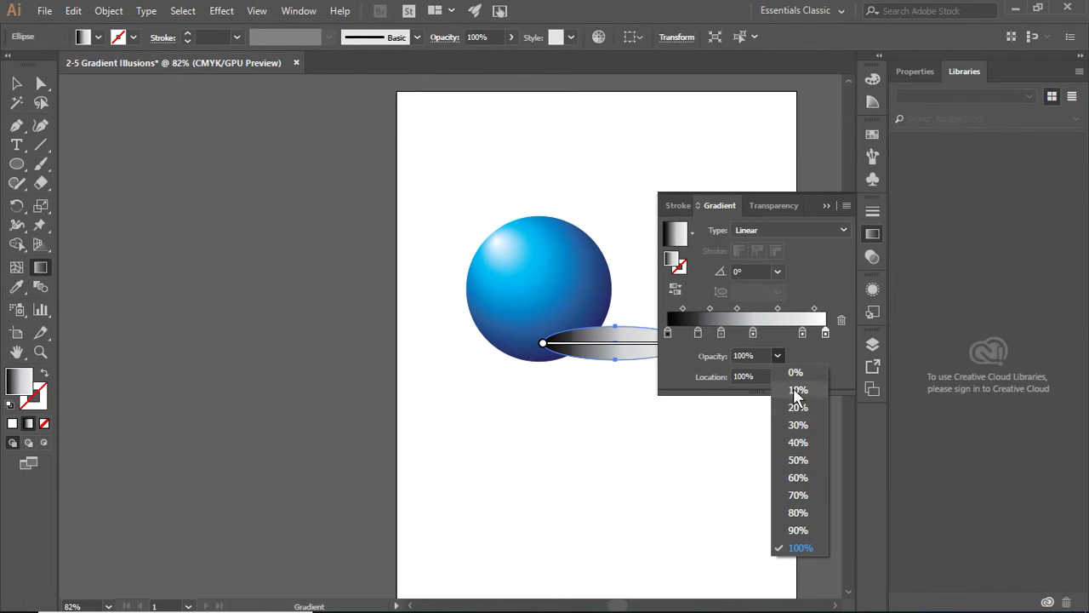
click(799, 478)
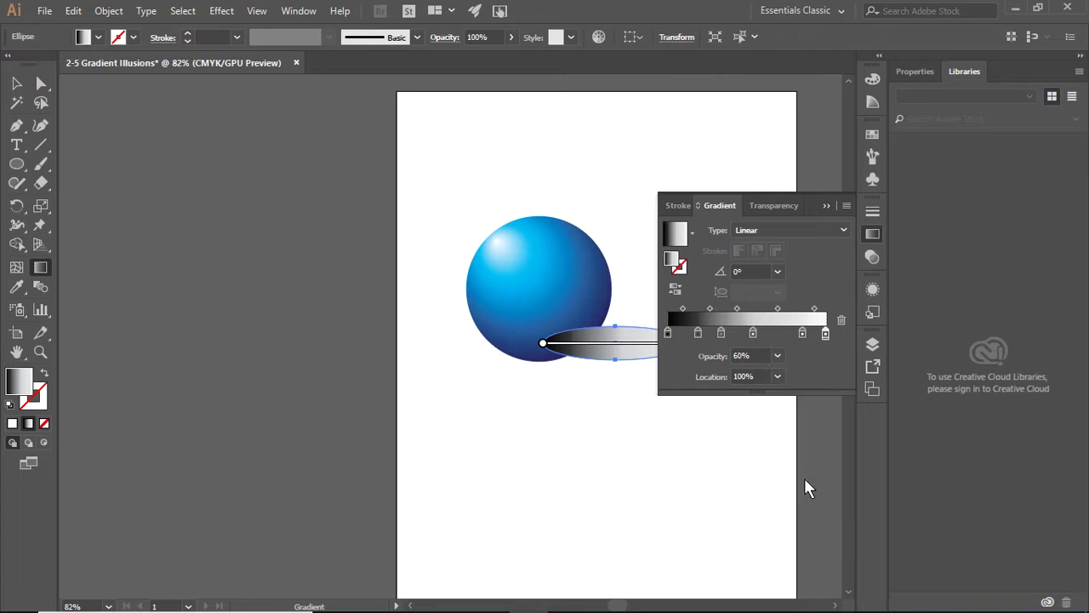
click(825, 205)
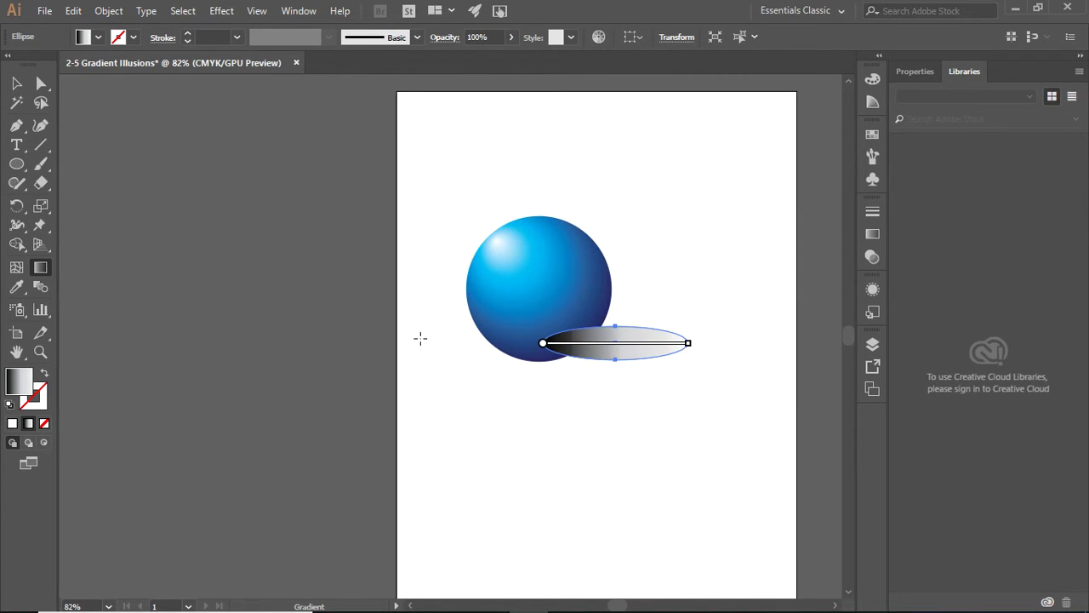
click(16, 83)
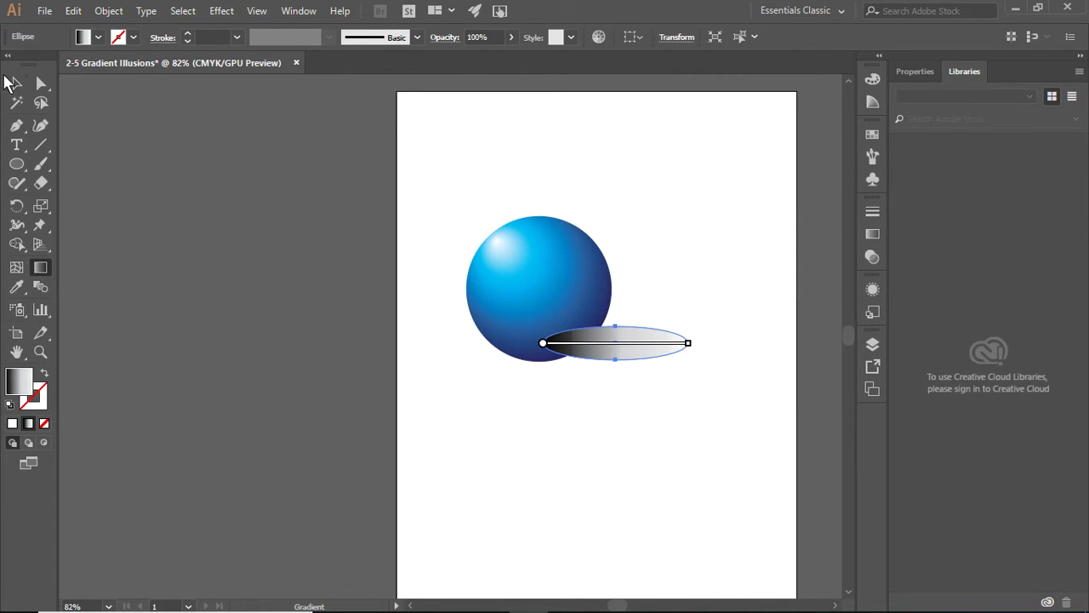
- Select the shadow ellipse and apply Object > Arrange > Send to Back so it sits behind the sphere
click(596, 495)
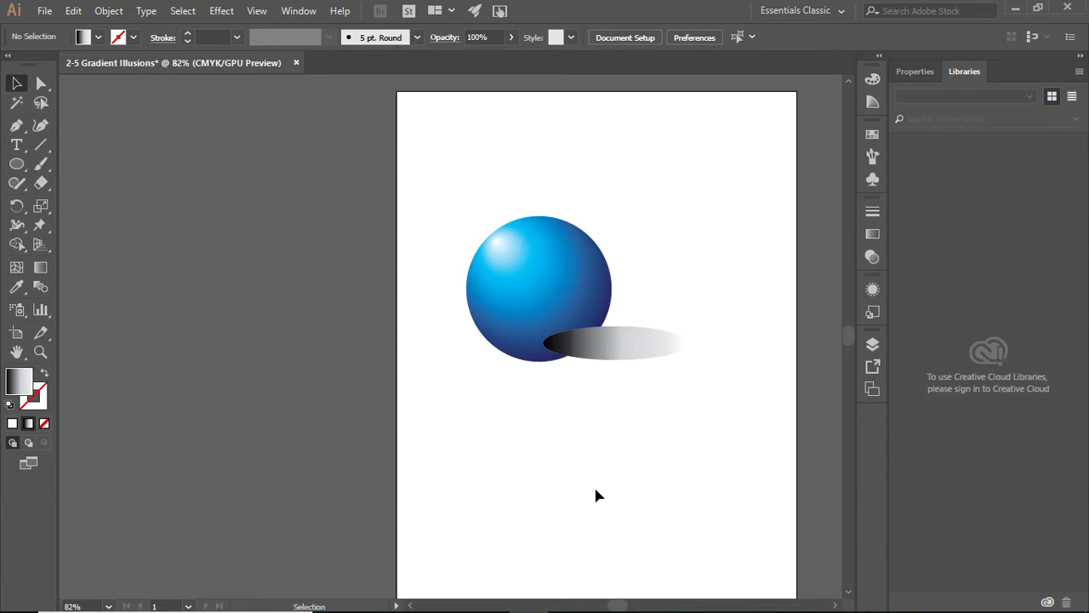
right_click(608, 348)
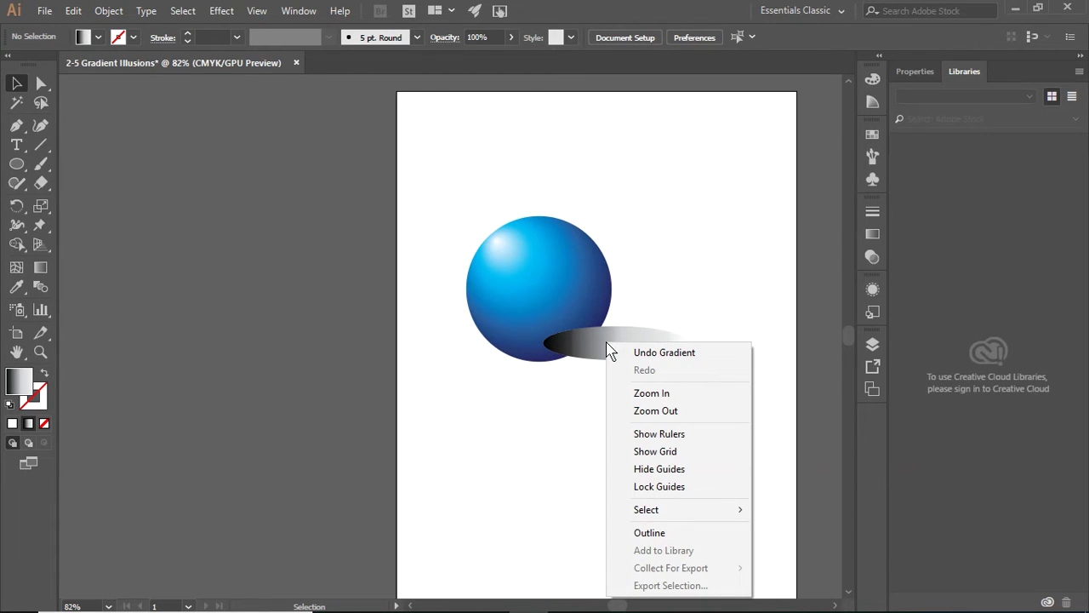
click(18, 85)
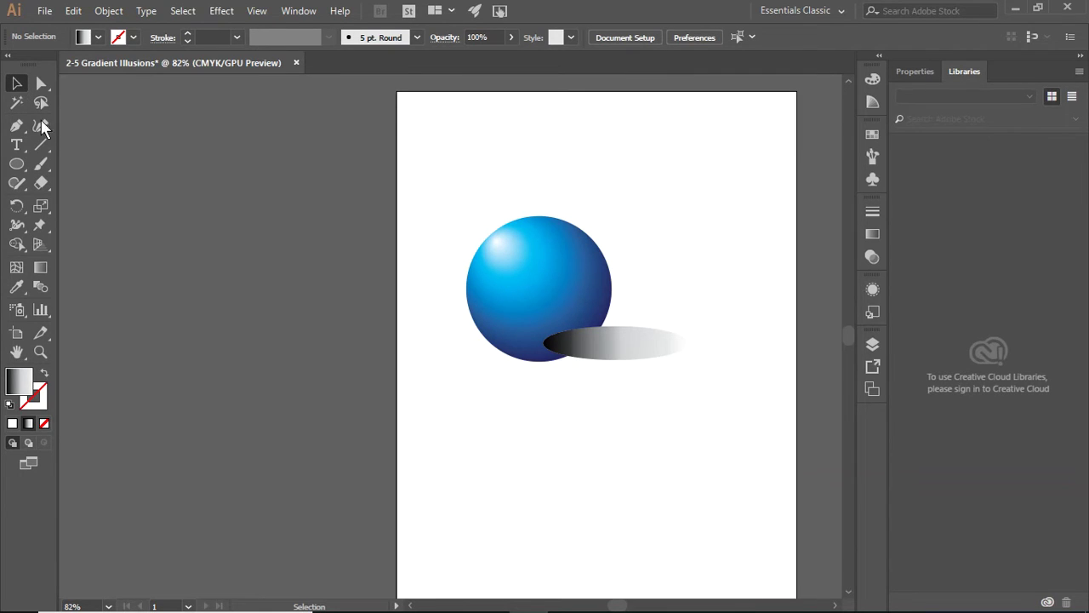
click(652, 354)
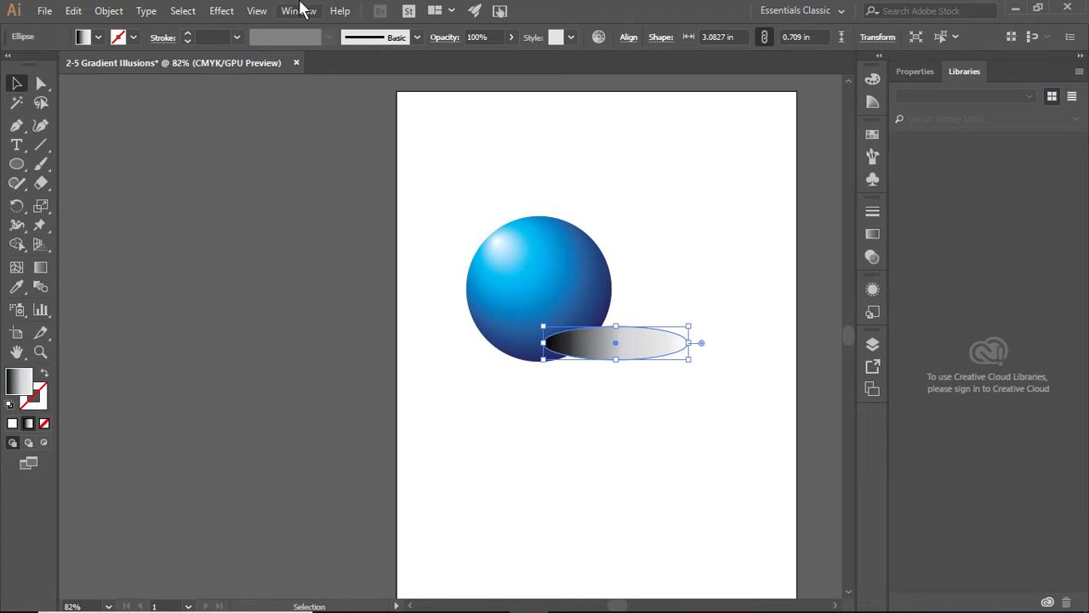
click(119, 15)
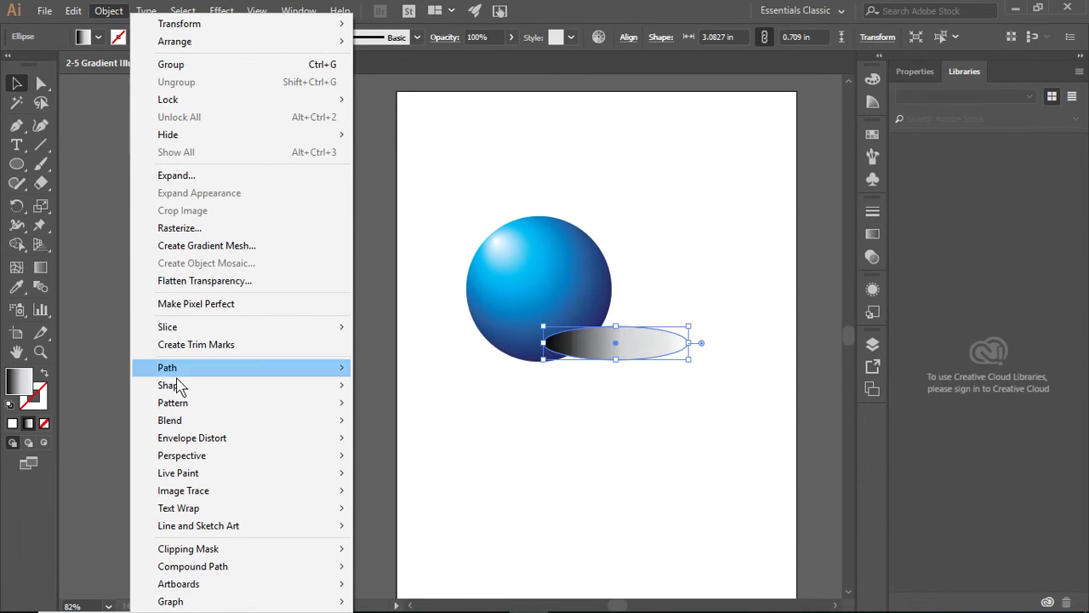
mouse_move(182, 419)
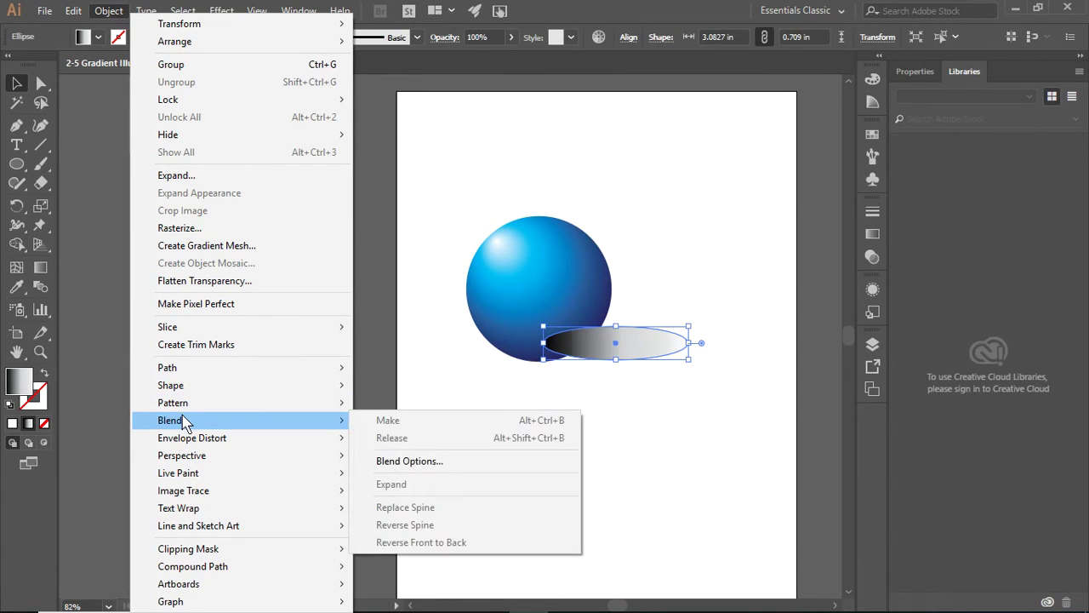
mouse_move(179, 373)
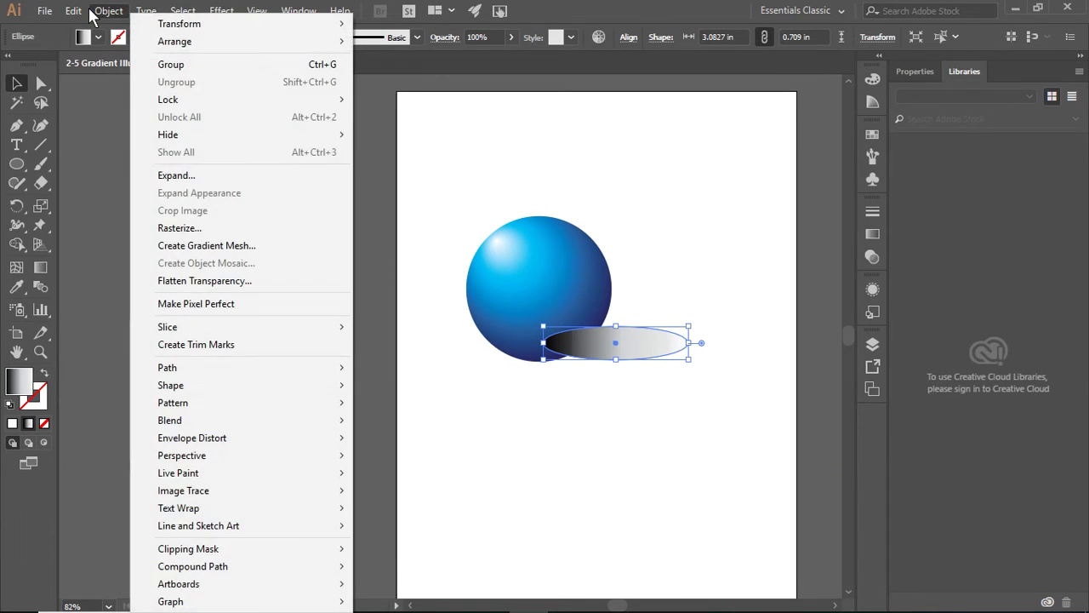
mouse_move(149, 41)
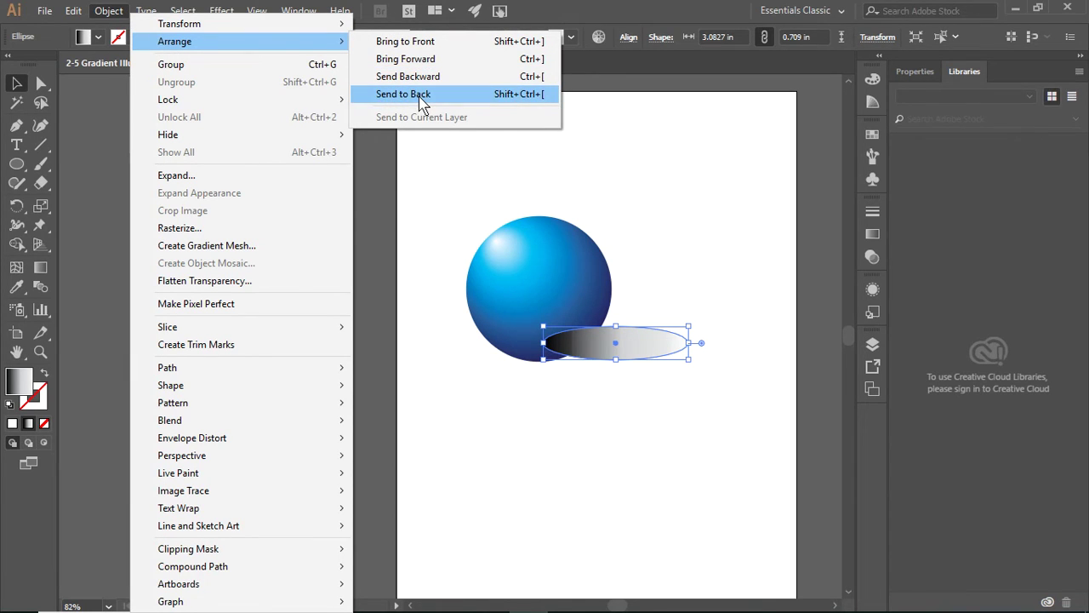
click(403, 94)
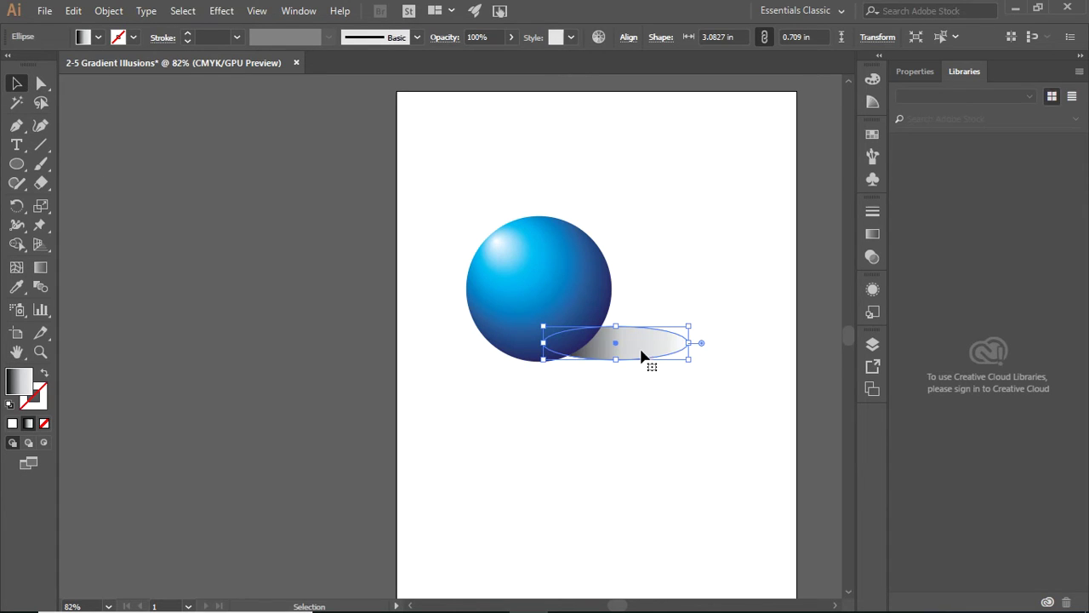
- Shift the shadow ellipse slightly right and down, and nudge the blue sphere slightly left
drag(644, 358, 660, 361)
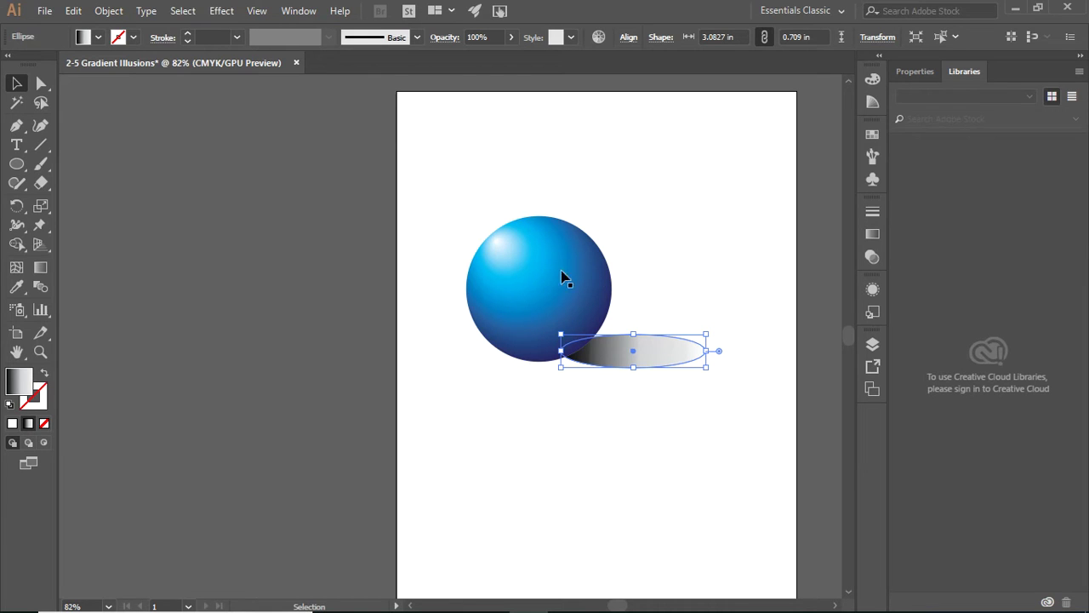
mouse_move(522, 275)
mouse_down()
mouse_move(519, 287)
mouse_move(511, 257)
mouse_move(514, 271)
mouse_up()
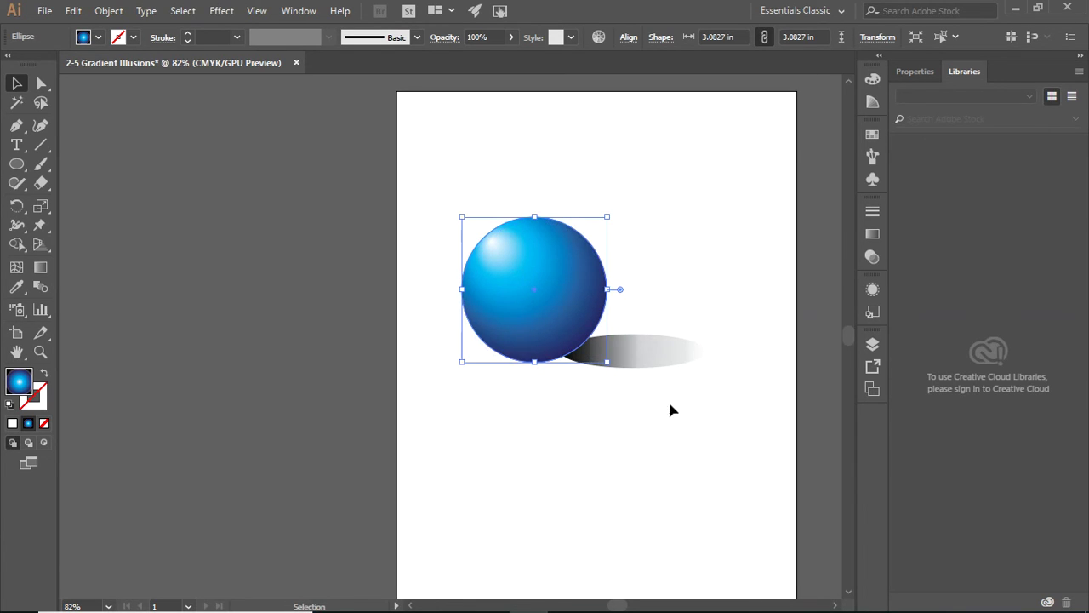
click(668, 415)
- Rotate the shadow ellipse about 10.71° and tuck it up beneath the sphere's lower right
click(656, 357)
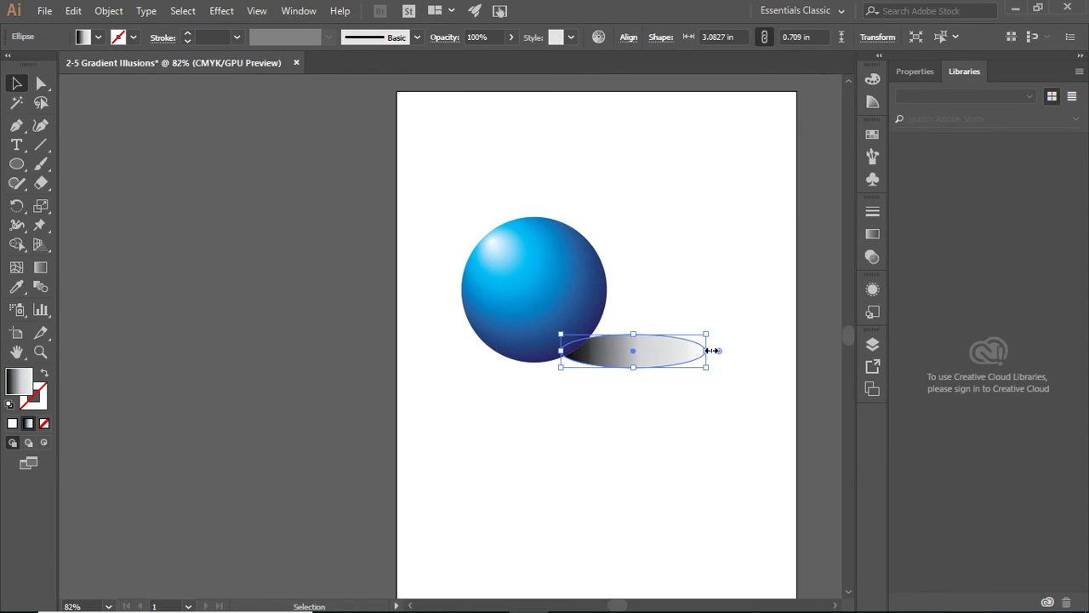
drag(713, 335, 710, 311)
drag(645, 360, 627, 355)
click(707, 452)
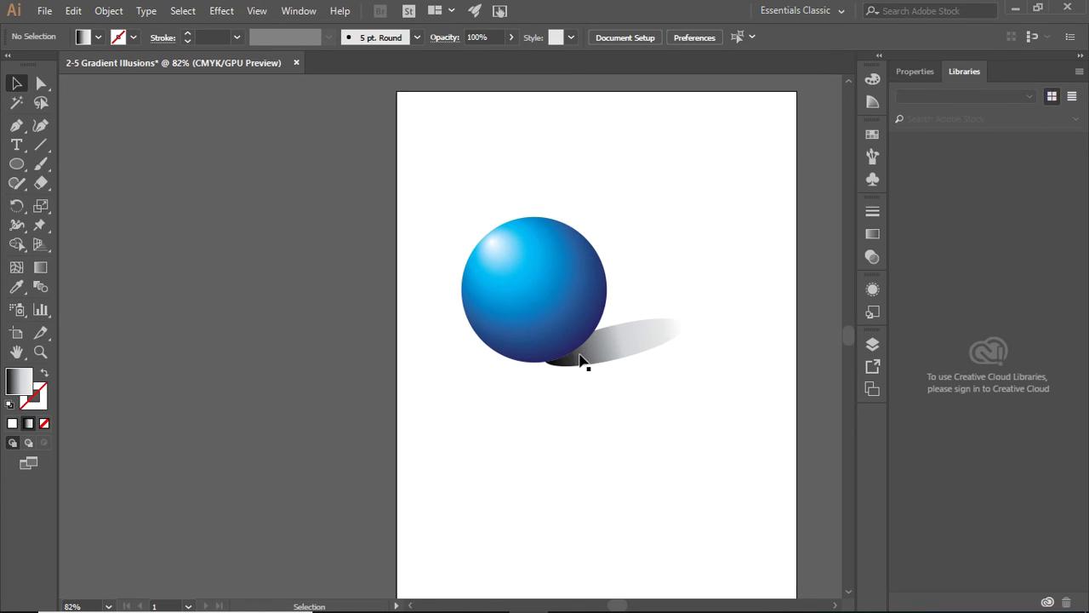
drag(588, 367, 595, 349)
click(583, 411)
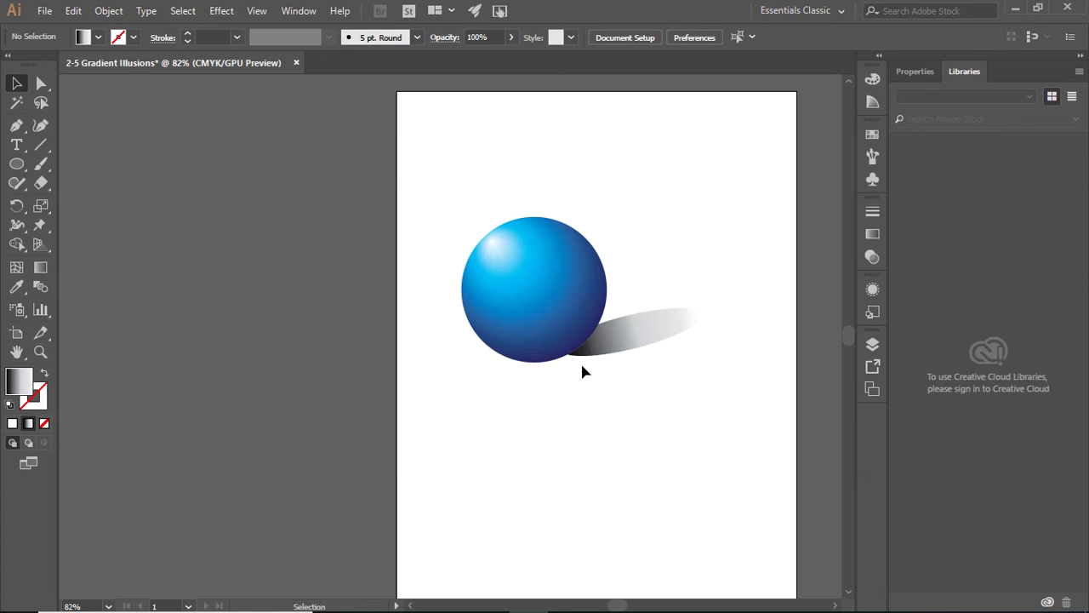